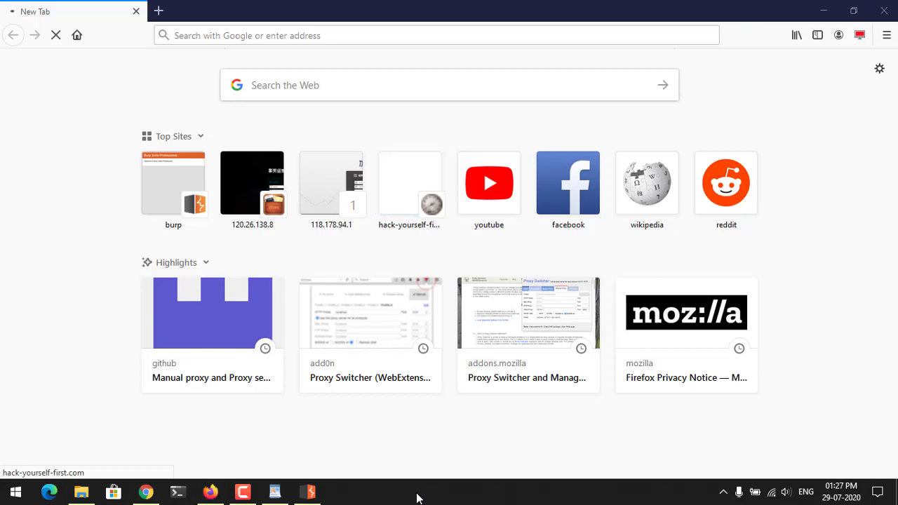
key(super)
text(te)
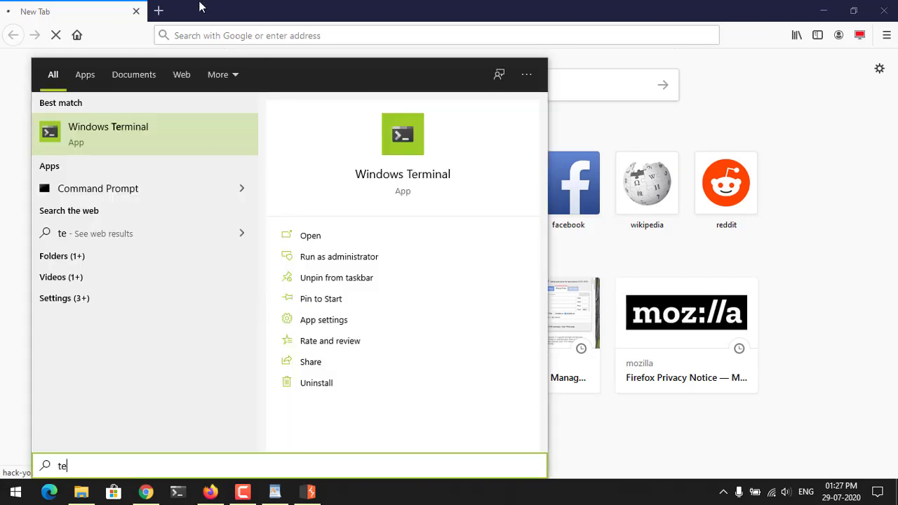
click(200, 7)
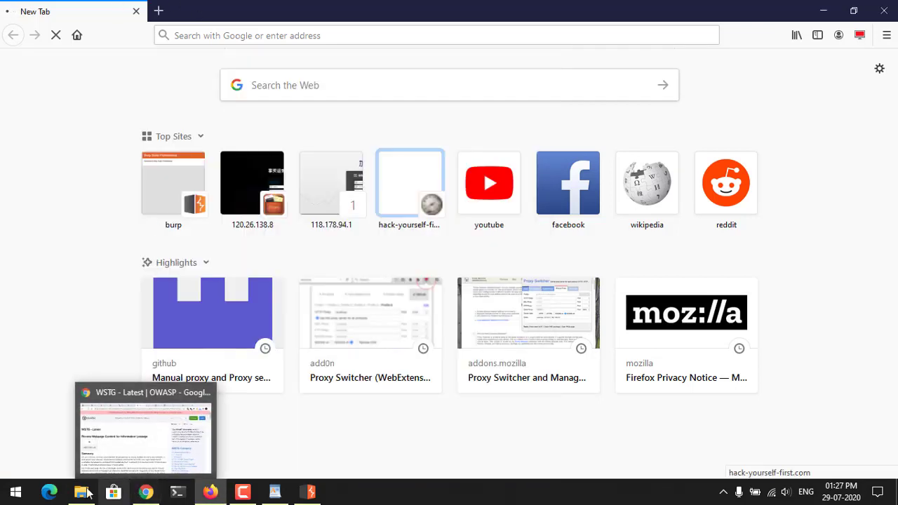
mouse_move(77, 496)
mouse_move(140, 495)
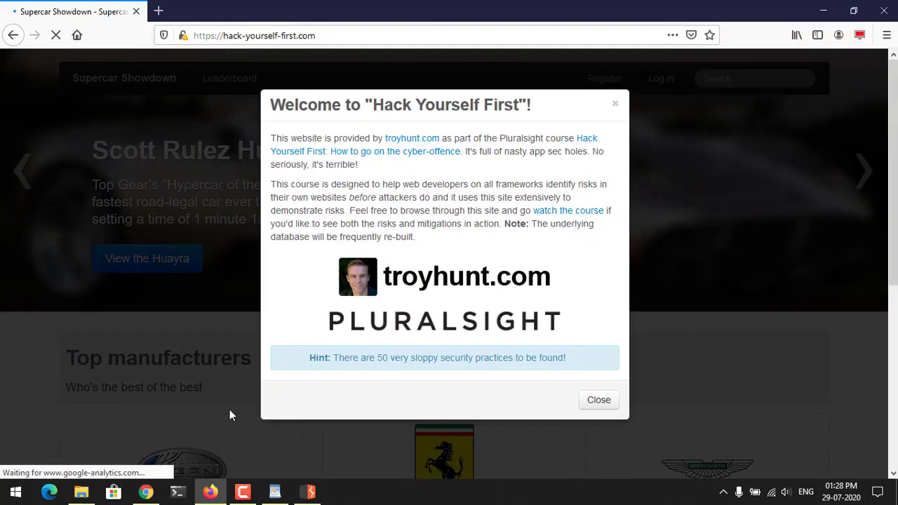
click(599, 403)
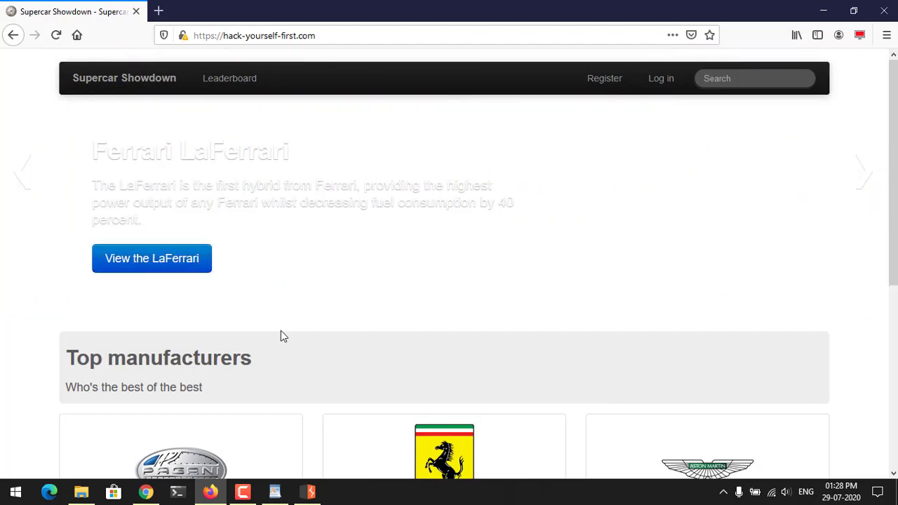
click(309, 492)
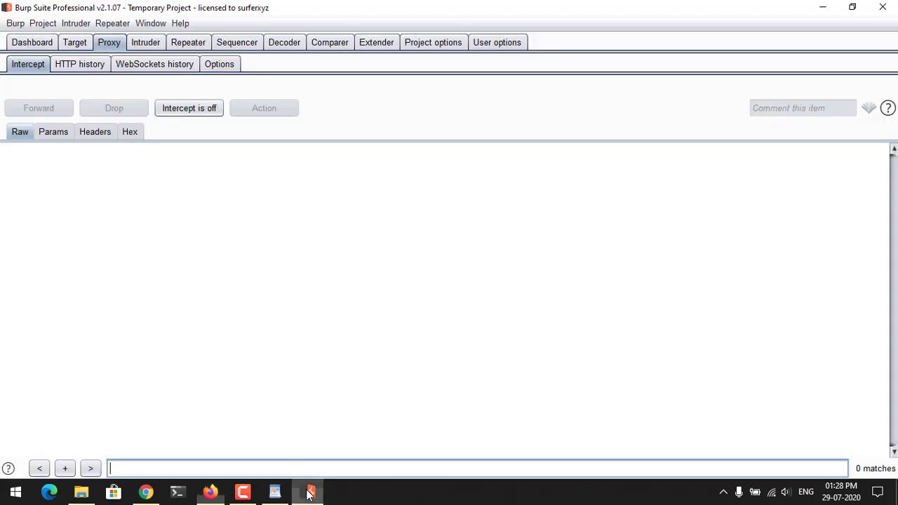
click(74, 44)
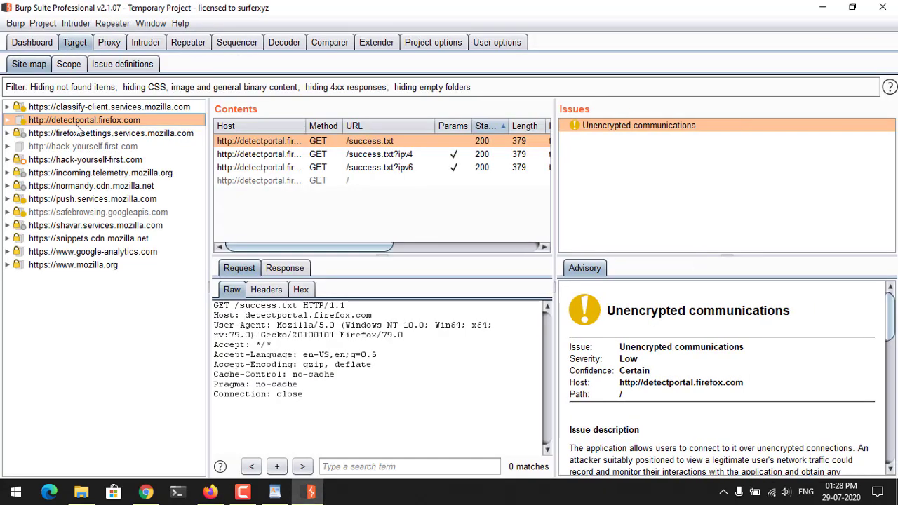
click(82, 147)
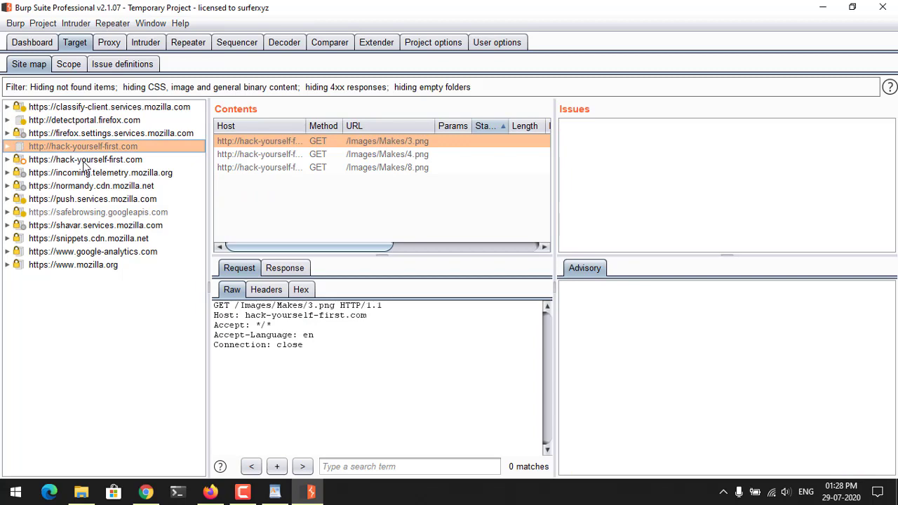
click(84, 163)
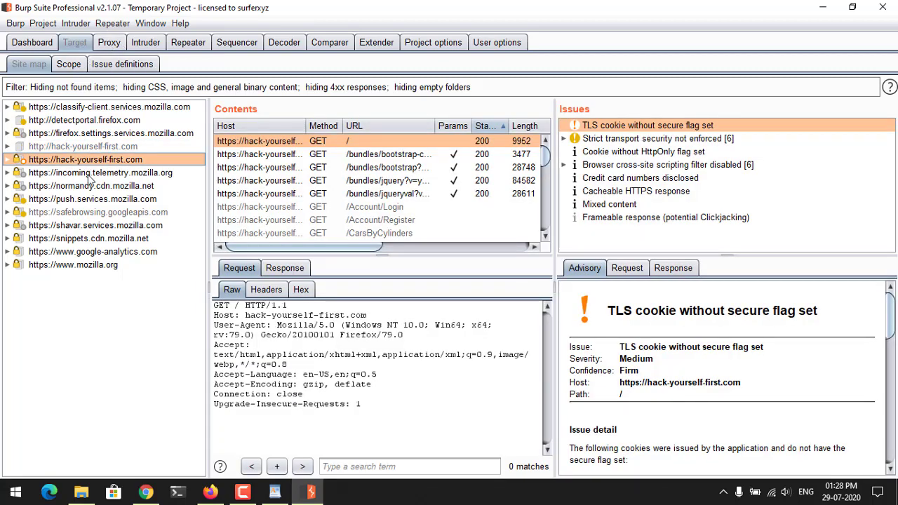
- Browse the BApp Store extension list in Extender and show the details of JS Link Finder
click(370, 44)
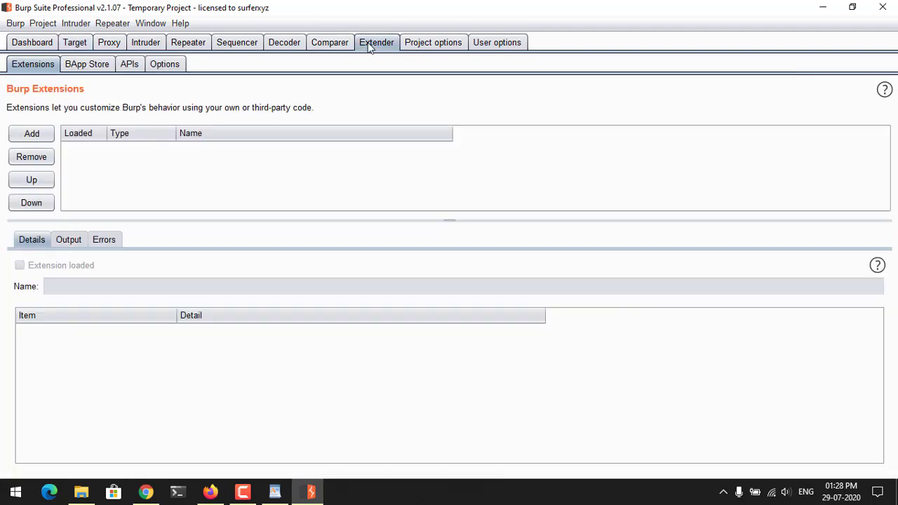
click(90, 68)
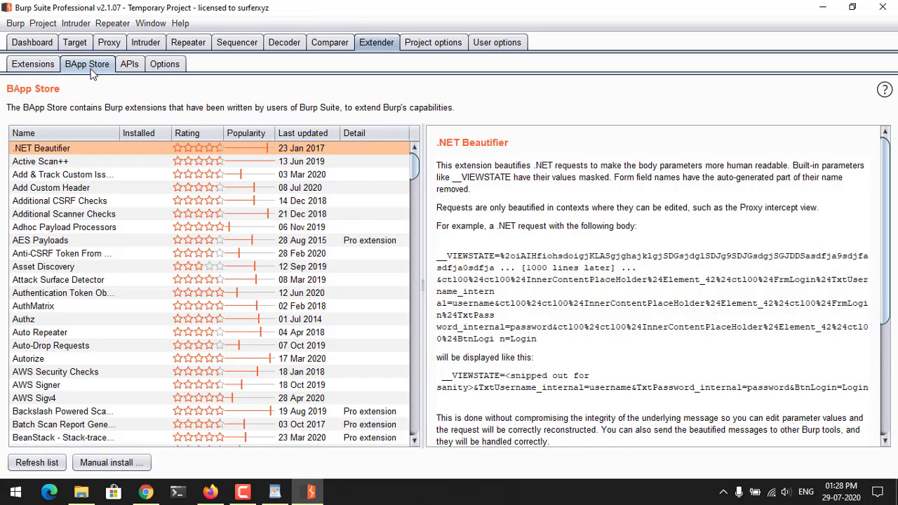
scroll(137, 297, down, 15)
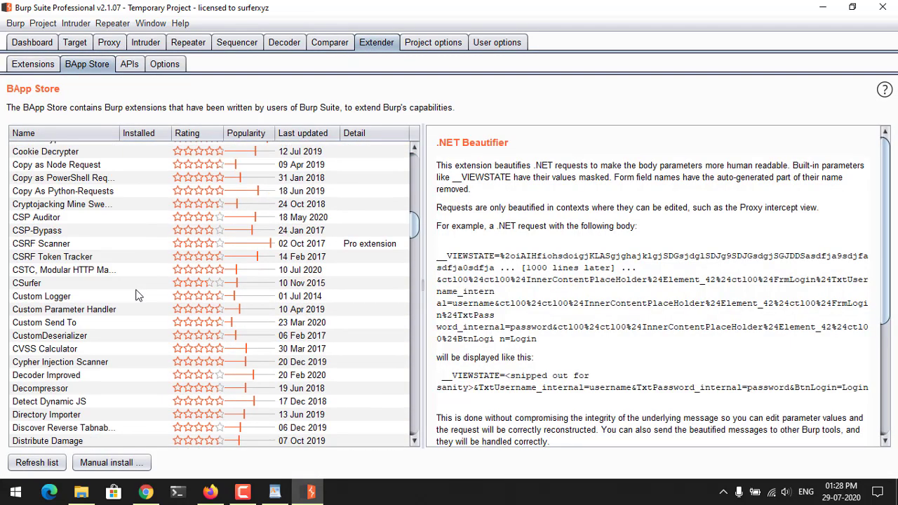
scroll(137, 296, down, 20)
scroll(91, 272, up, 5)
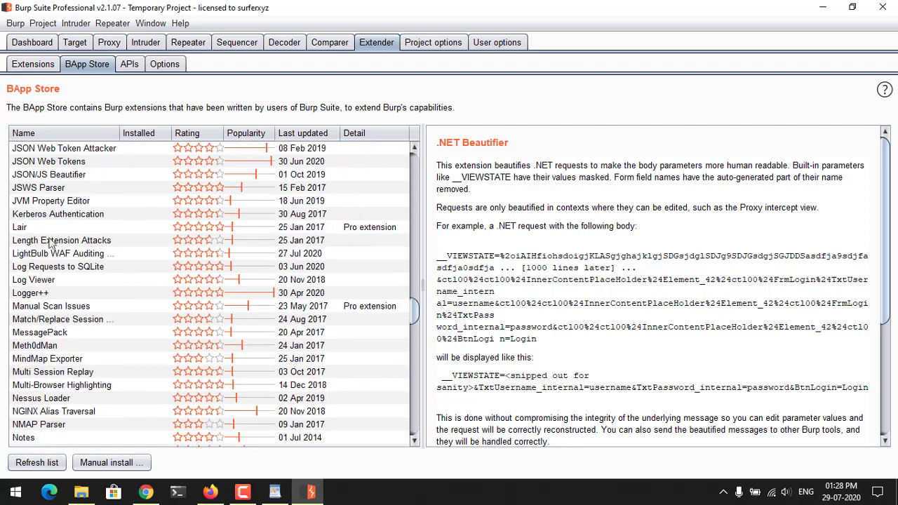
scroll(31, 203, up, 3)
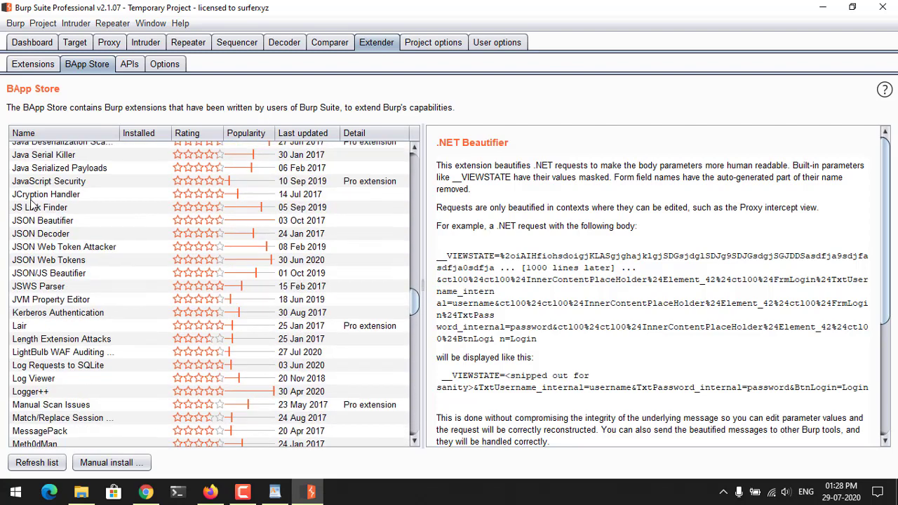
click(48, 210)
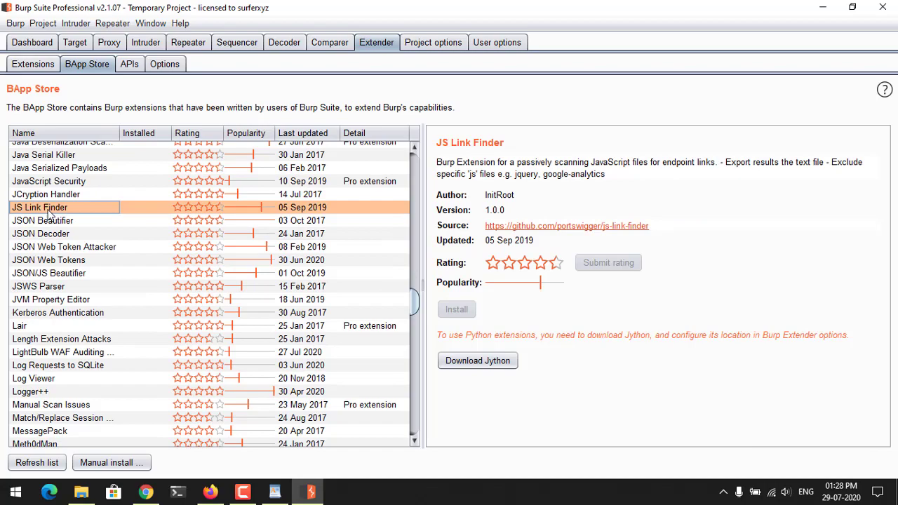
- Look through the extensions listed around JS Link Finder and show the details of JSON/JS Beautifier
key(Down)
key(Down)
key(Up)
key(Up)
key(Up)
key(Up)
key(Up)
key(Up)
key(Up)
key(Up)
key(Up)
key(Up)
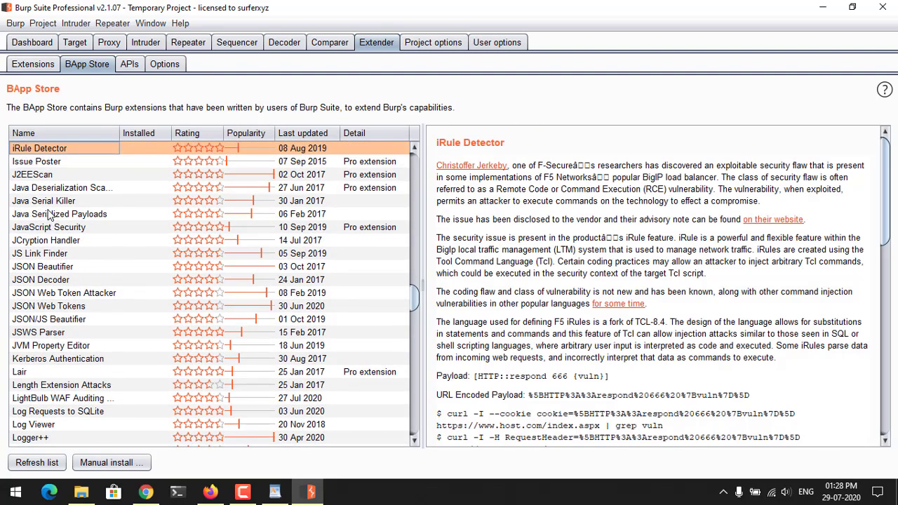
scroll(49, 216, up, 1)
key(Down)
key(Down)
key(Down)
key(Down)
key(Down)
key(Down)
key(Down)
key(Down)
key(Down)
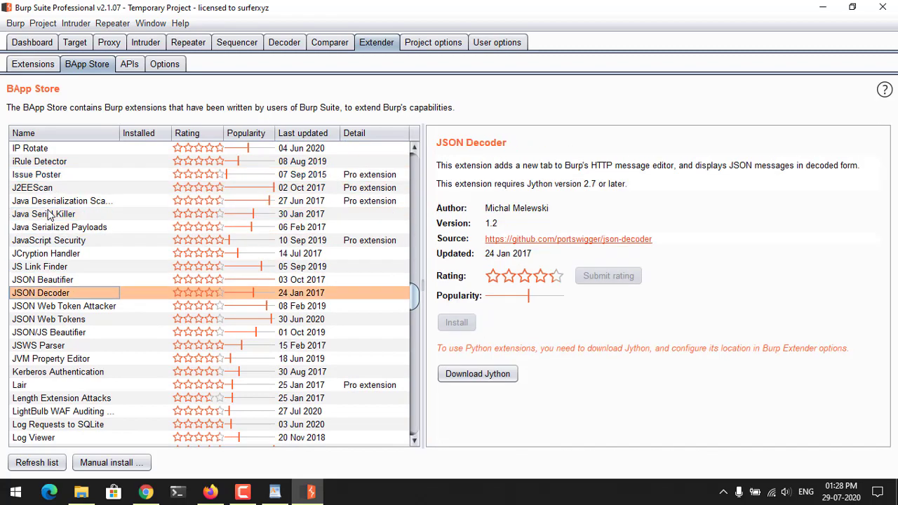
key(Down)
key(Down)
key(Down)
key(Down)
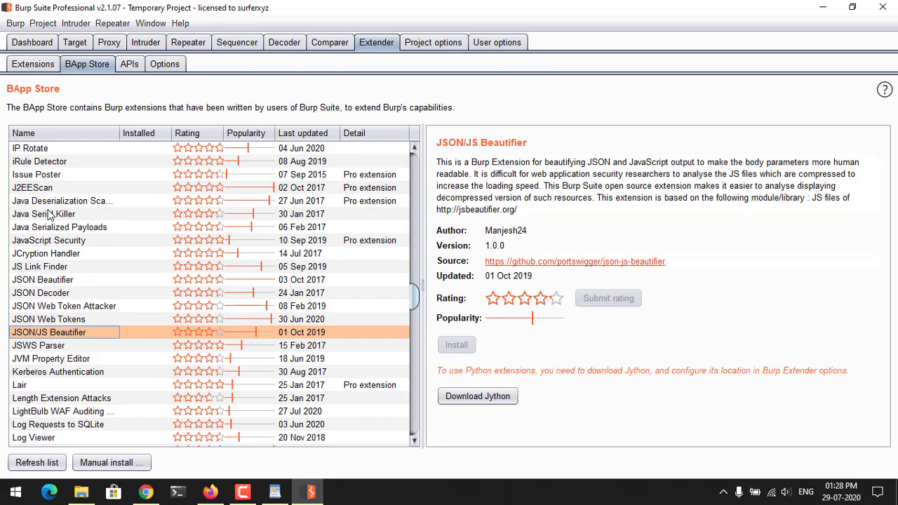
key(Down)
key(Up)
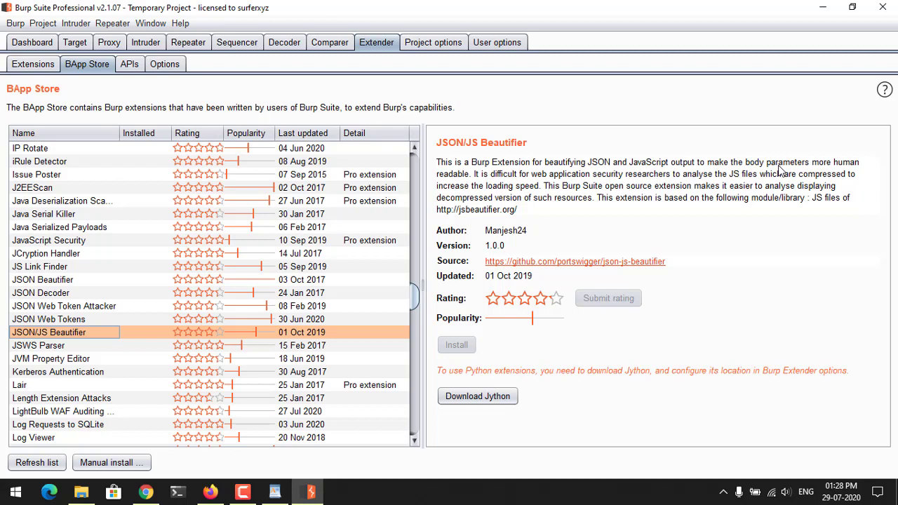
- Download the current Jython Standalone JAR from the Jython website and show the browser's full downloads list
click(464, 398)
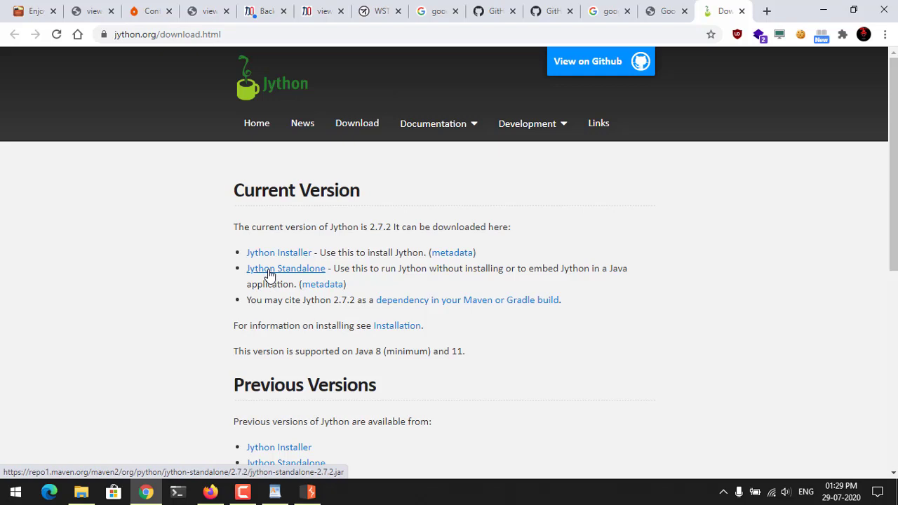
click(269, 275)
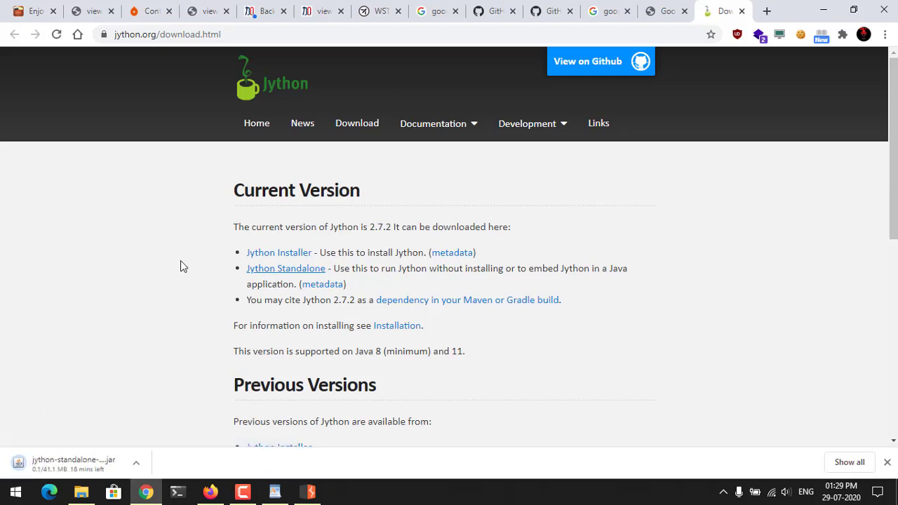
click(844, 463)
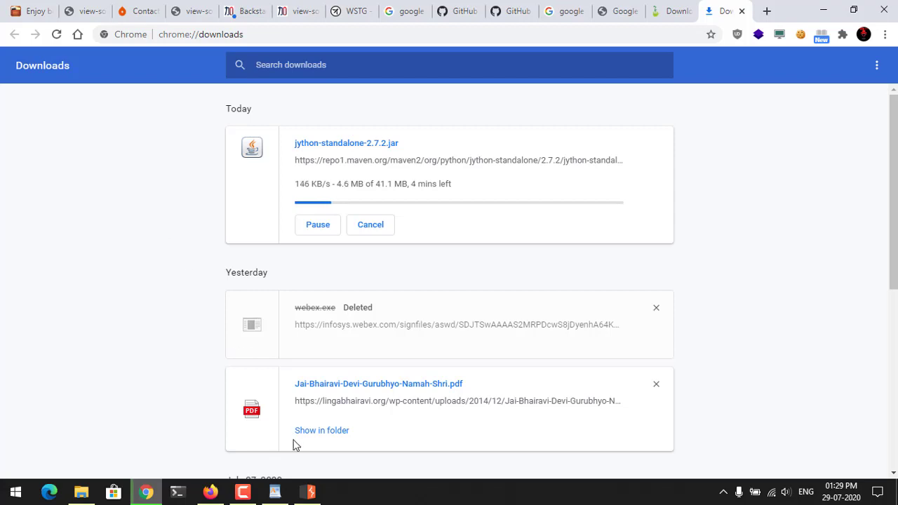
click(242, 493)
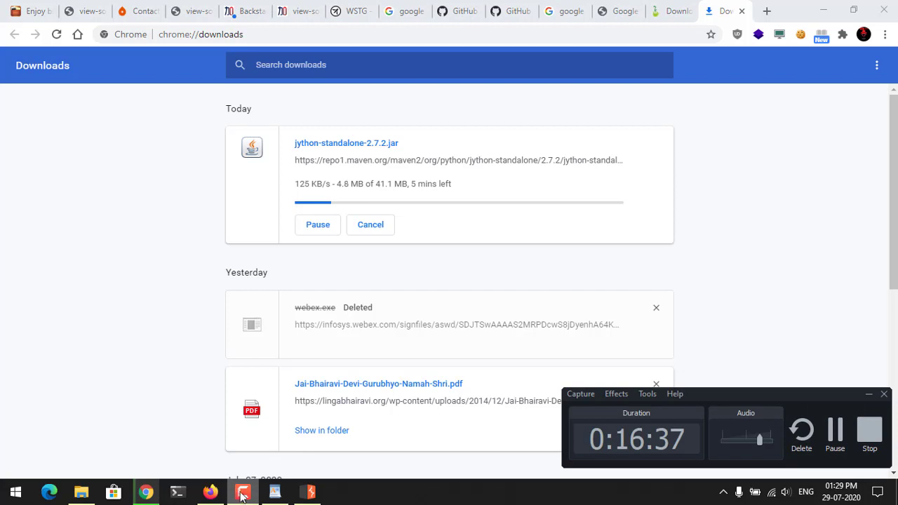
click(835, 431)
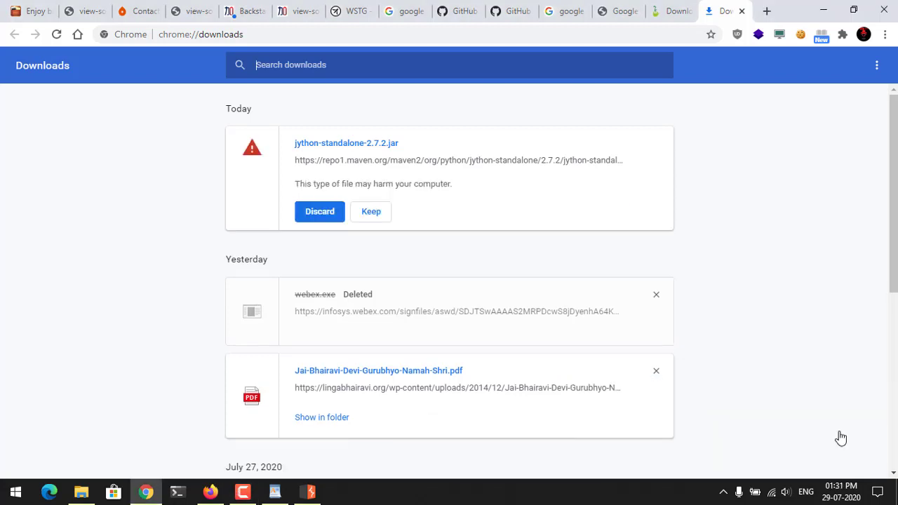
- Keep the flagged download jython-standalone-2.7.2.jar and confirm keeping it anyway
click(372, 214)
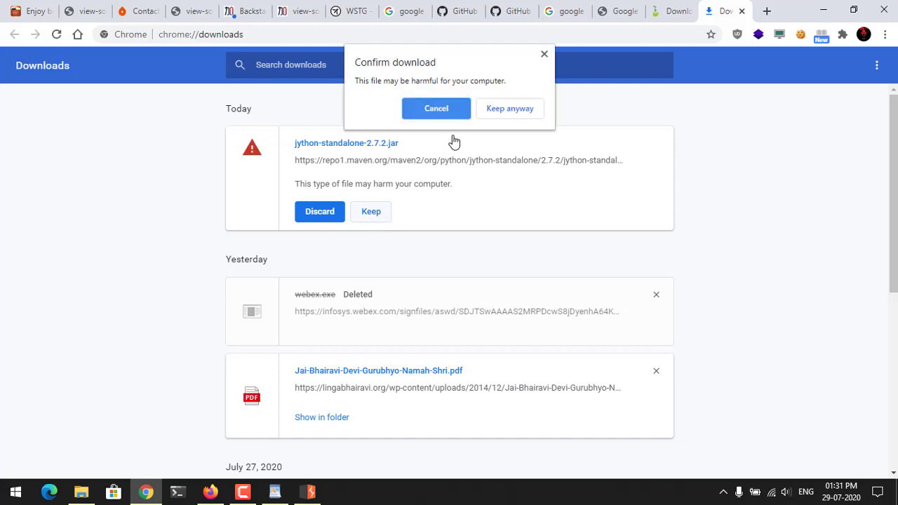
click(517, 110)
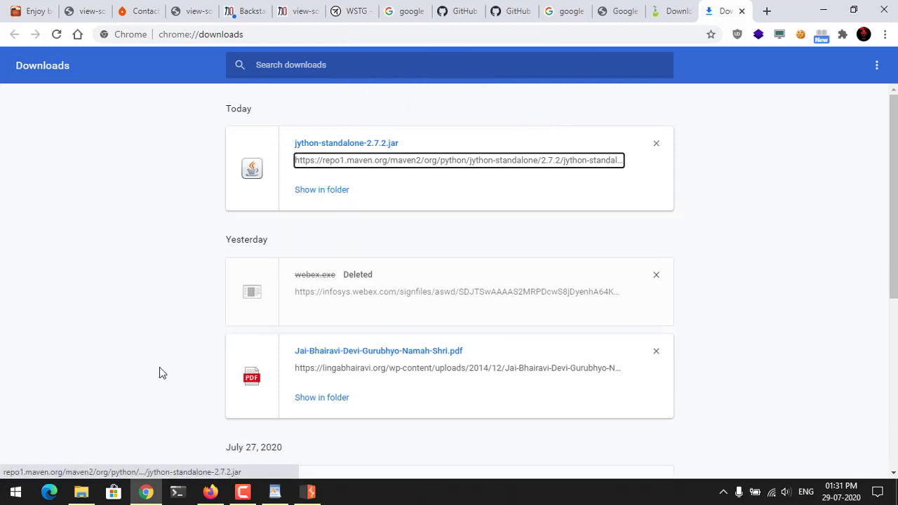
- Switch back to Burp Suite and display the Python Environment settings in the Extender options
click(307, 492)
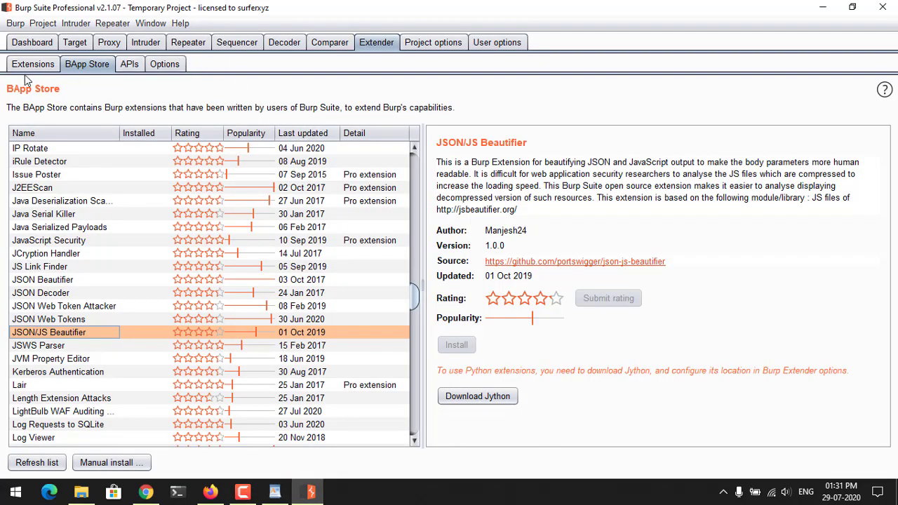
click(435, 44)
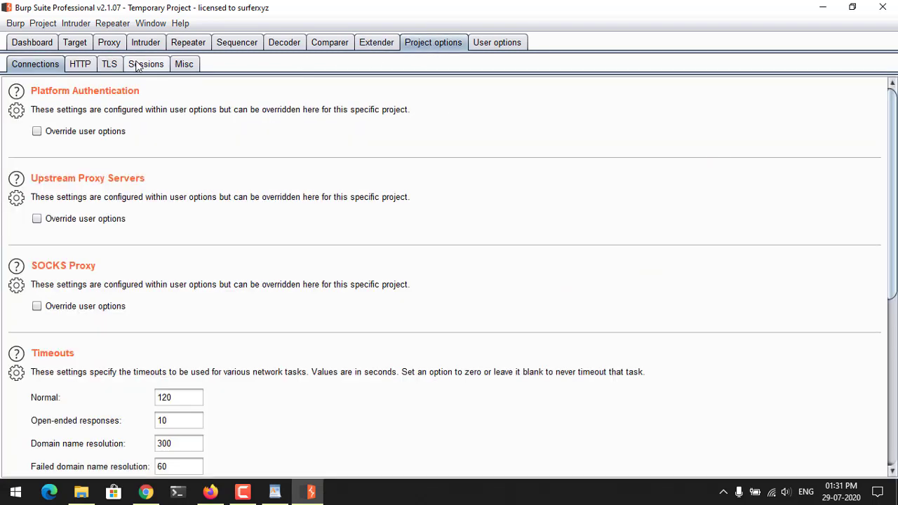
click(374, 44)
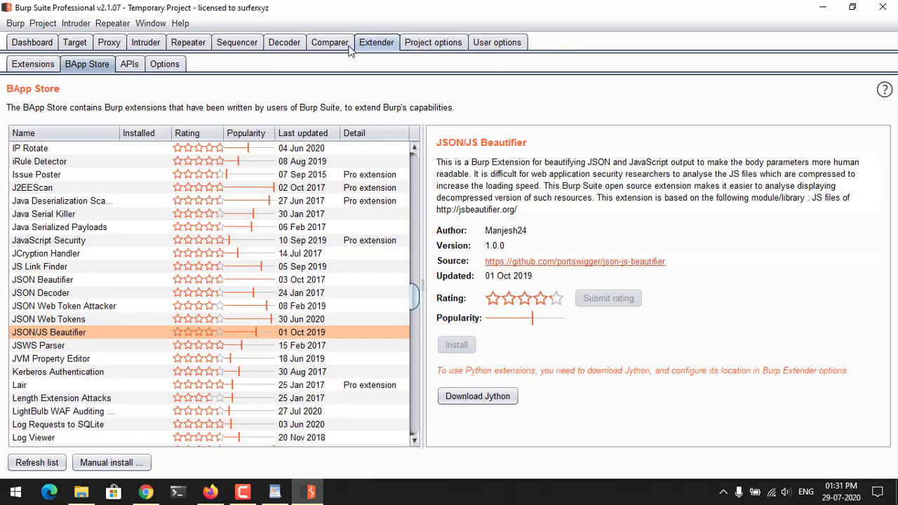
click(32, 65)
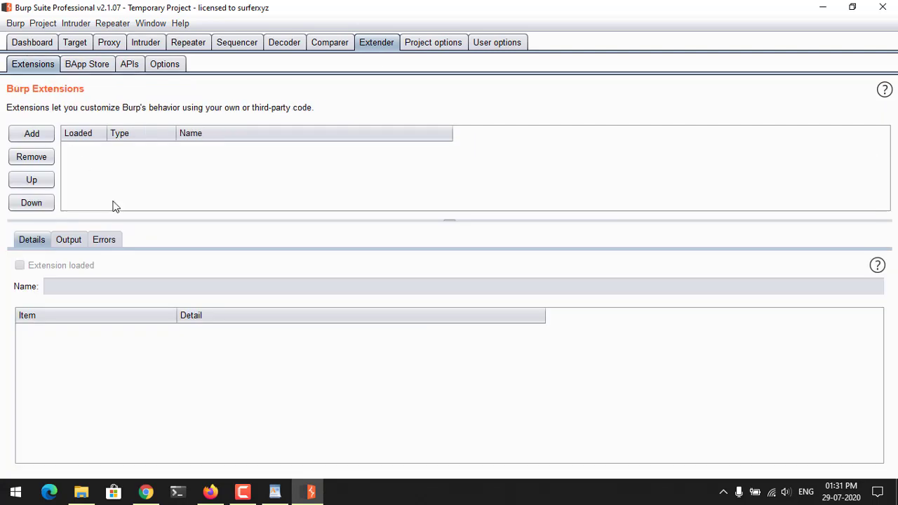
click(176, 64)
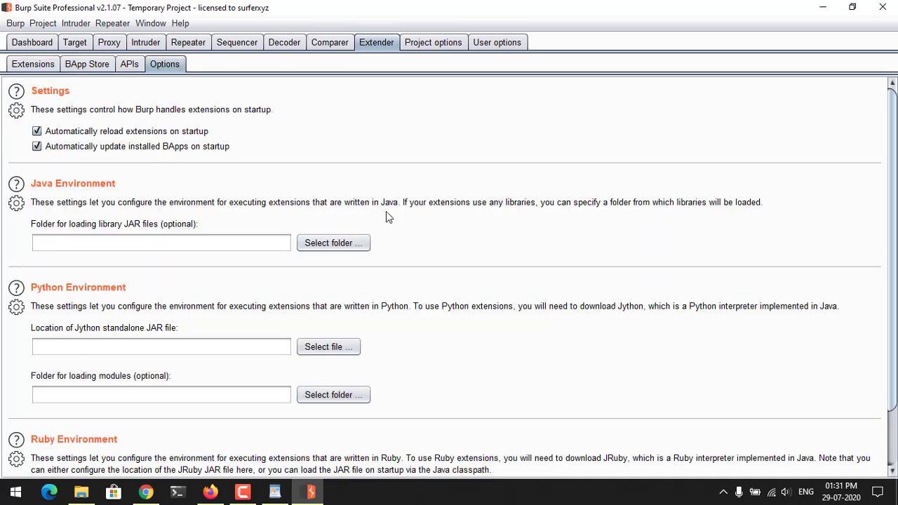
scroll(450, 242, down, 2)
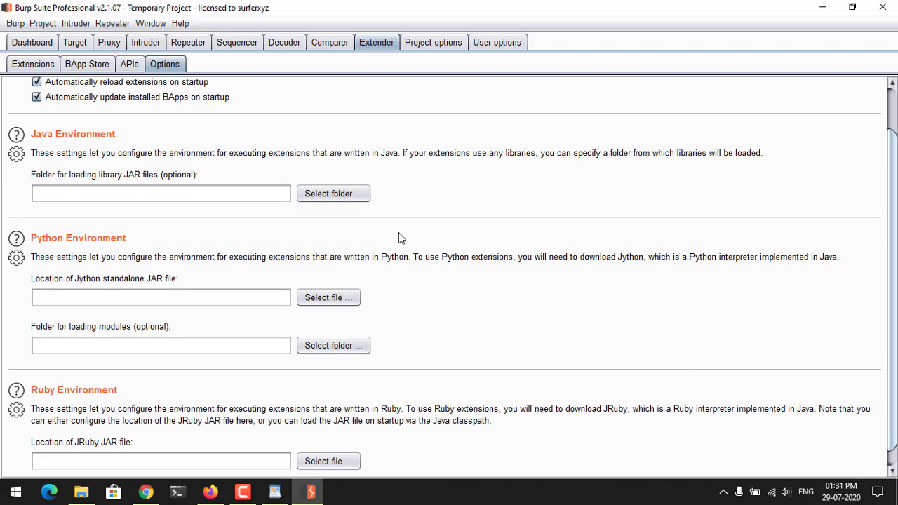
- Set the Jython standalone JAR location in the Python Environment to jython-standalone-2.7.2.jar from the Downloads folder
click(327, 303)
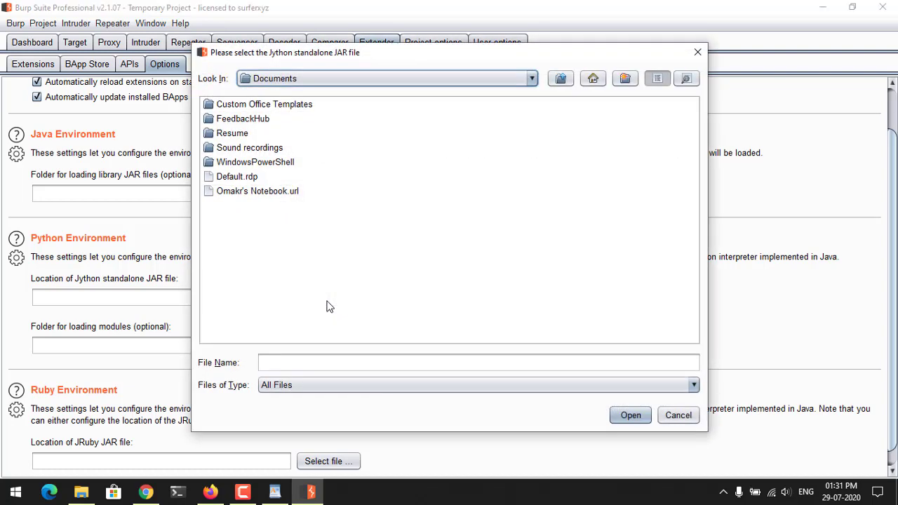
click(350, 80)
scroll(308, 133, down, 1)
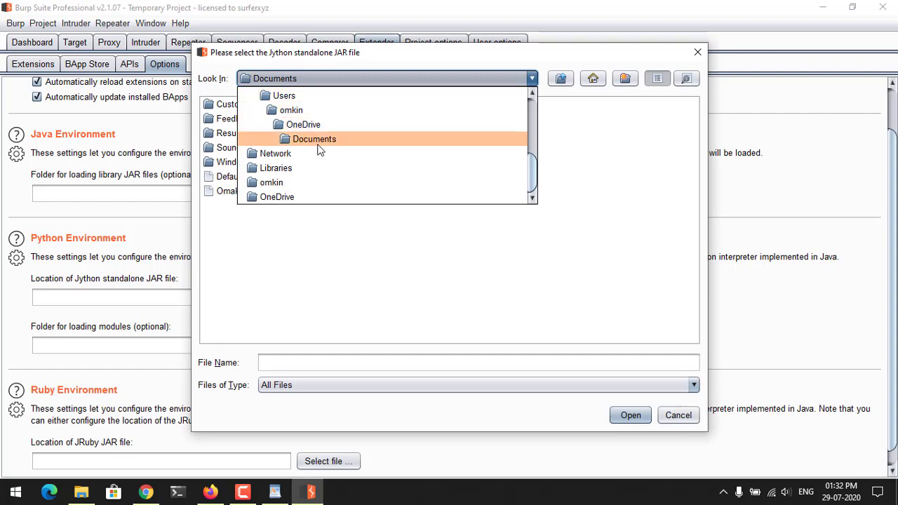
scroll(318, 150, up, 2)
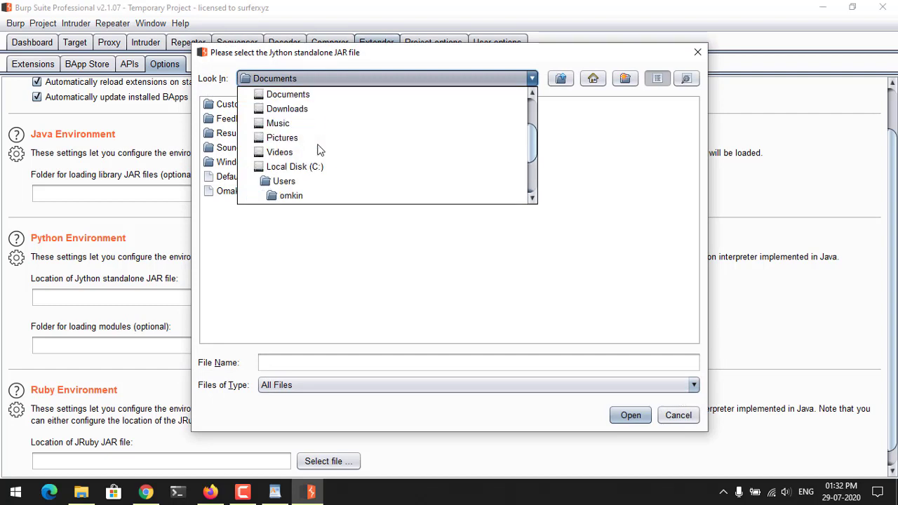
click(292, 107)
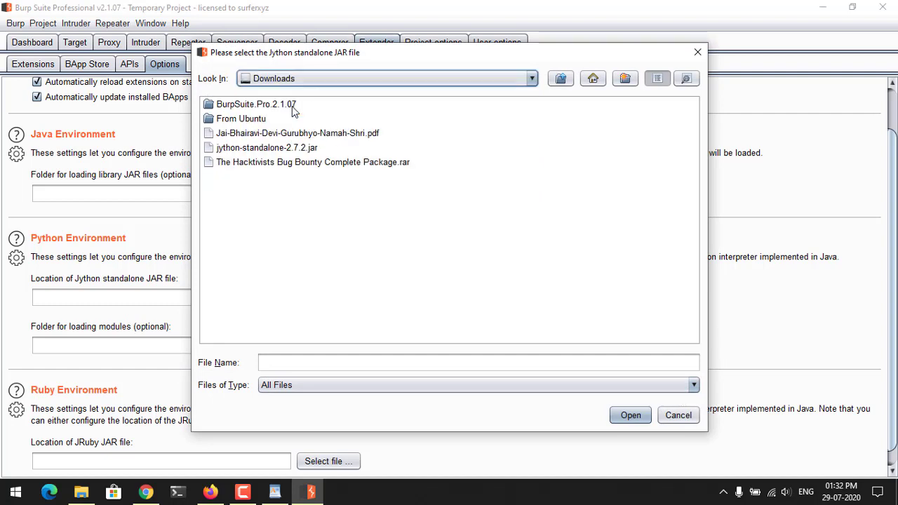
double_click(256, 150)
scroll(419, 269, down, 1)
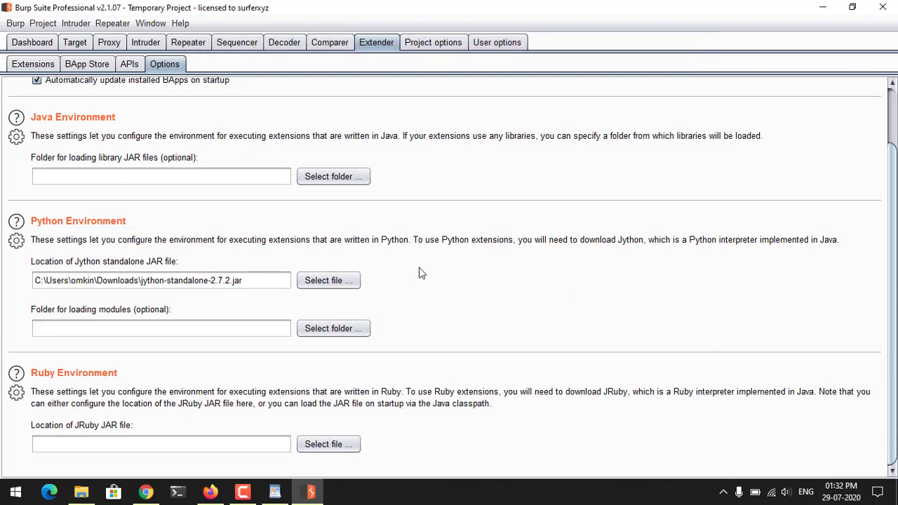
scroll(419, 273, up, 3)
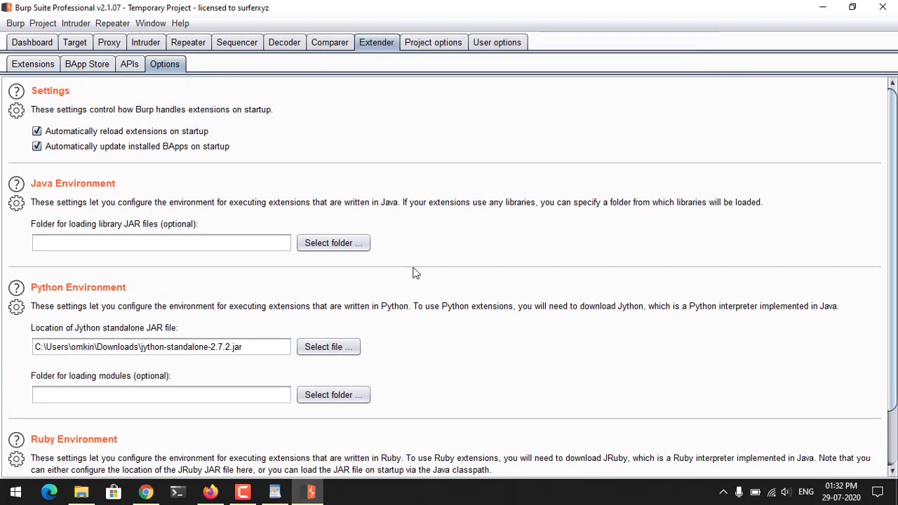
- Install the JSON/JS Beautifier extension from the BApp Store
click(91, 66)
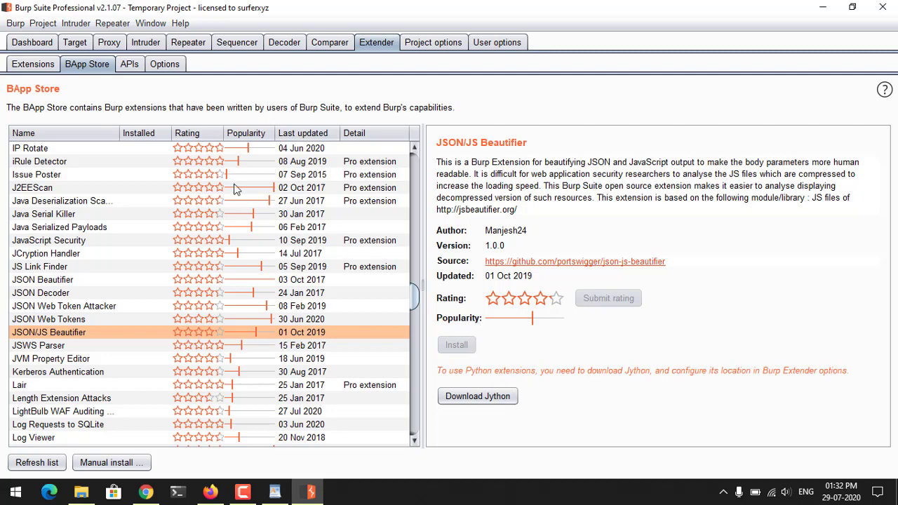
click(37, 334)
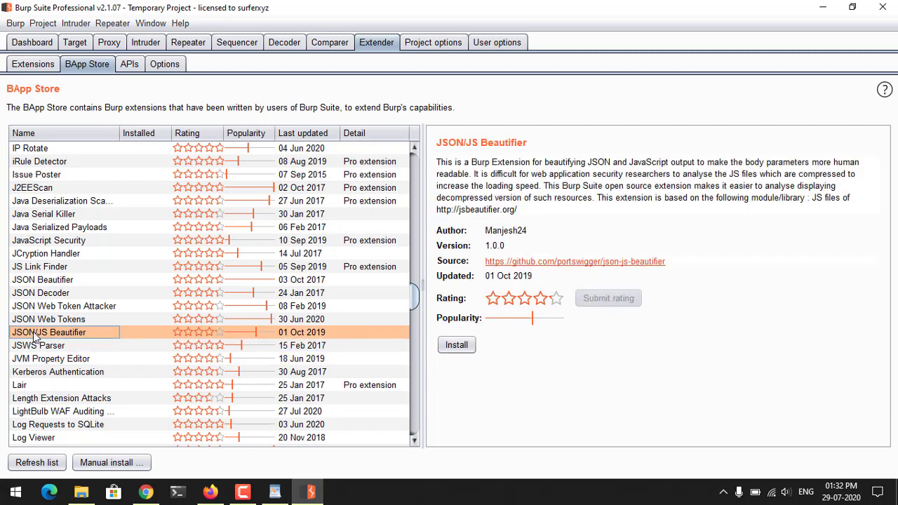
click(446, 353)
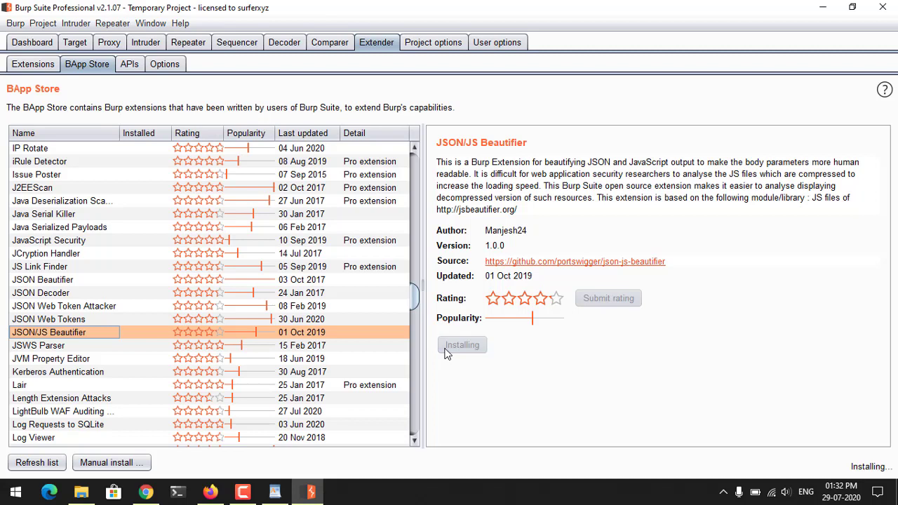
- Go through the requests recorded in the proxy's HTTP history, from the firefox.settings JSON entry down to the /analytics.js script
click(113, 42)
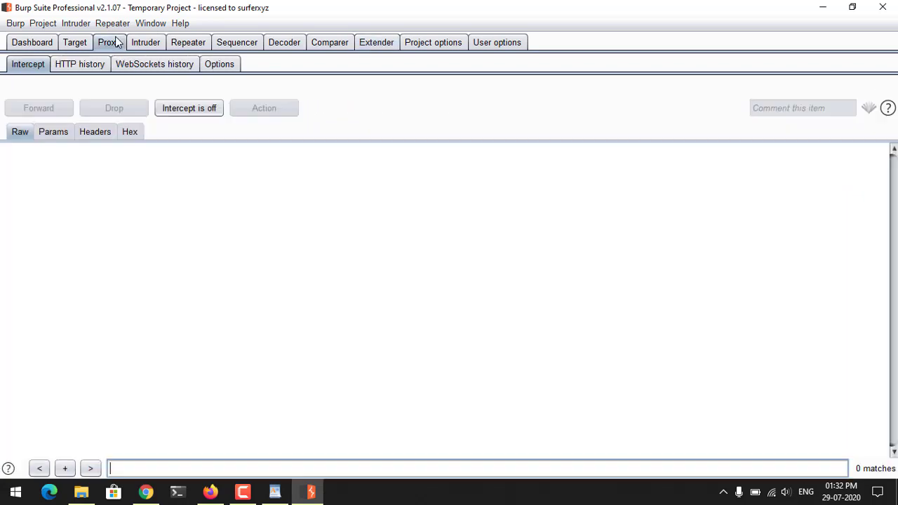
click(97, 65)
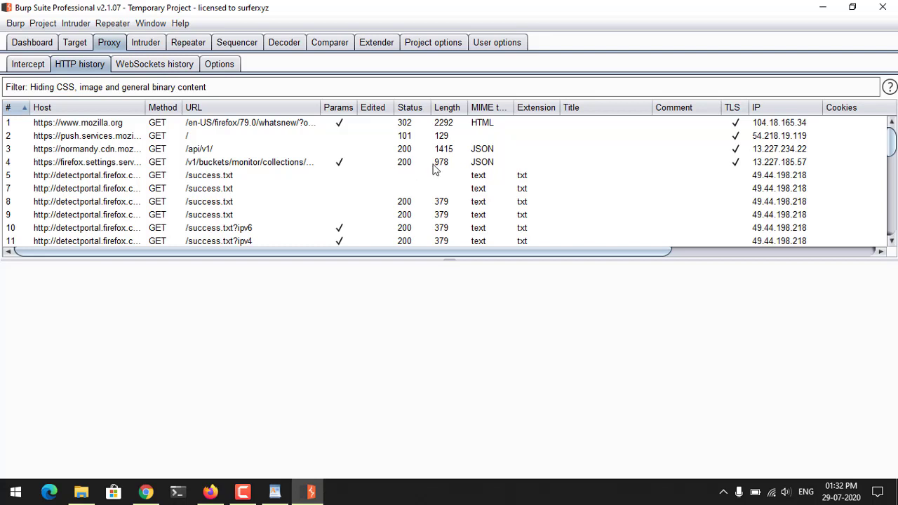
click(477, 166)
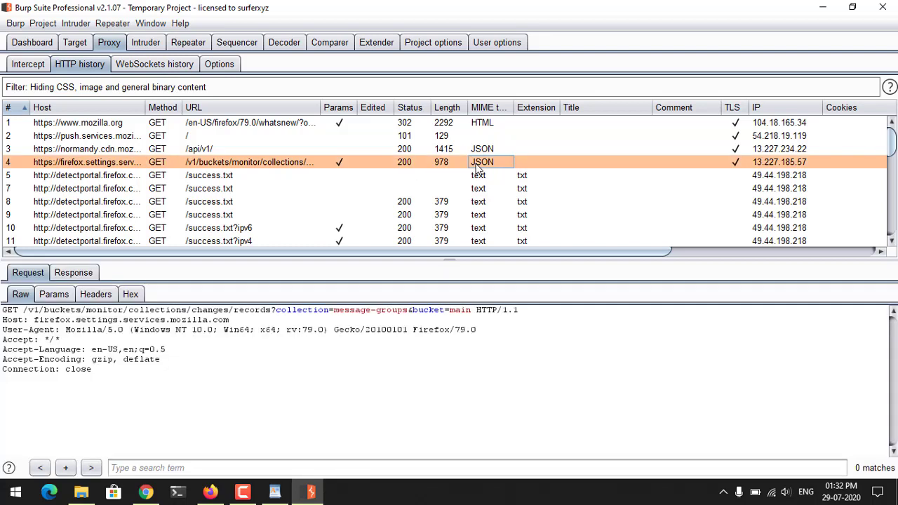
key(Down)
key(Down)
key(Down)
key(Down)
key(Down)
key(Down)
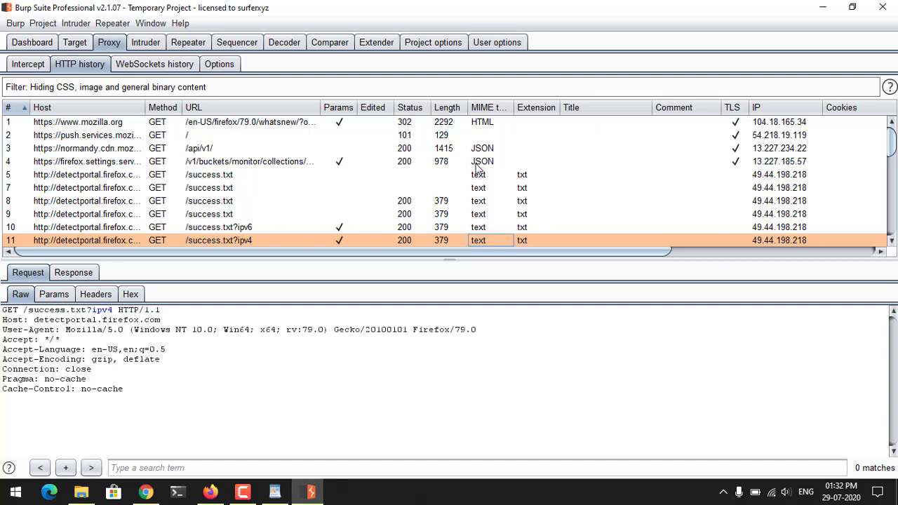
key(Down)
key(Down)
key(Down)
key(Down)
scroll(477, 167, down, 2)
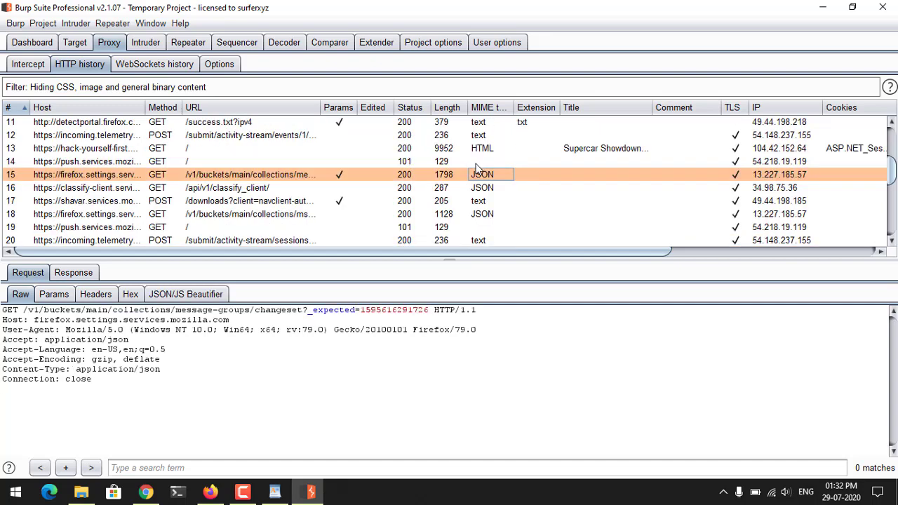
key(Down)
key(Down)
key(Down)
key(Down)
key(Down)
key(Down)
key(Down)
key(Down)
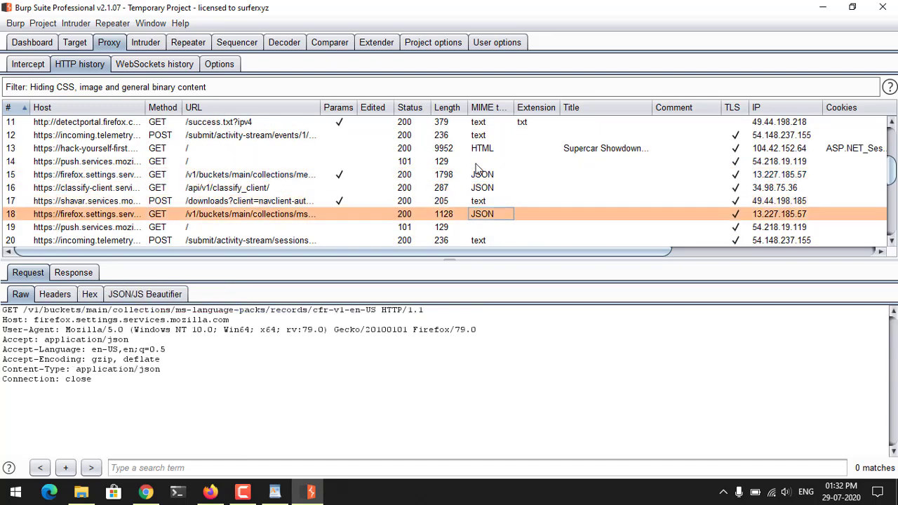
key(Down)
key(Down)
key(Down)
key(Down)
key(Down)
key(Down)
key(Down)
key(Down)
key(Down)
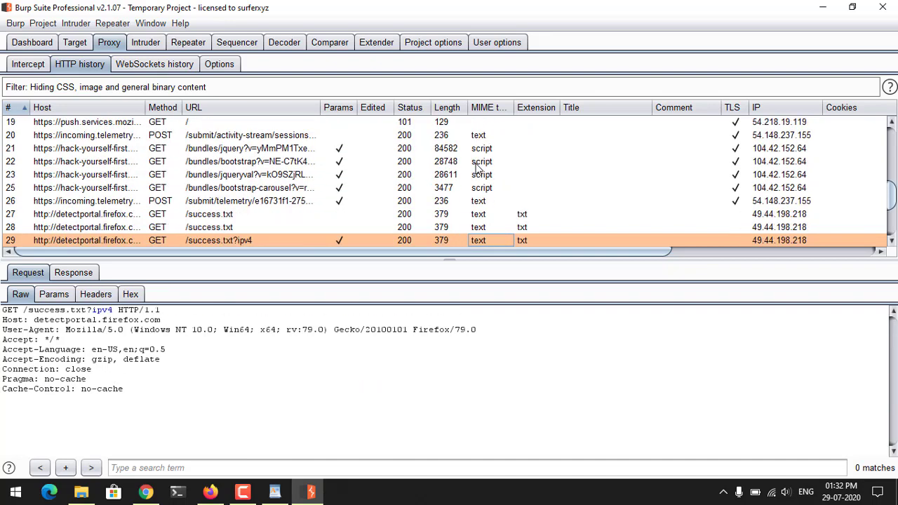
key(Up)
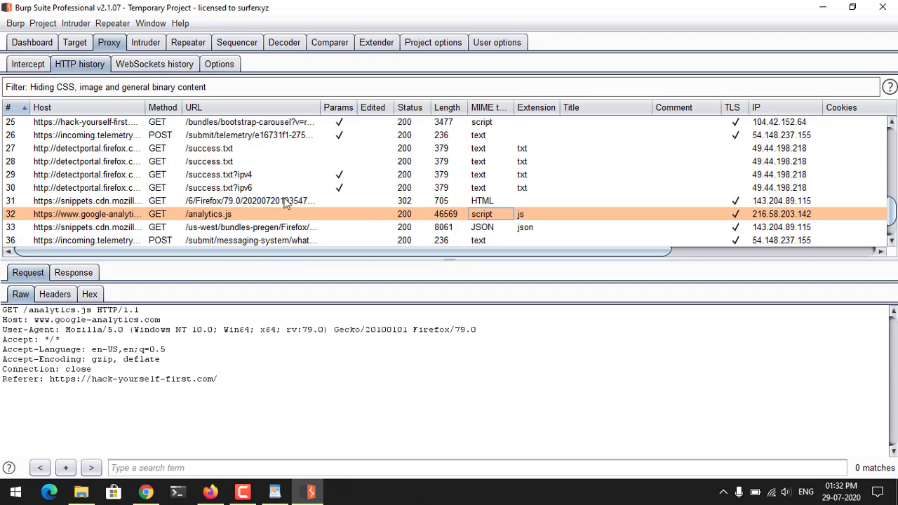
- Check the HTTP history entries that follow /analytics.js and reselect the /analytics.js request
click(501, 240)
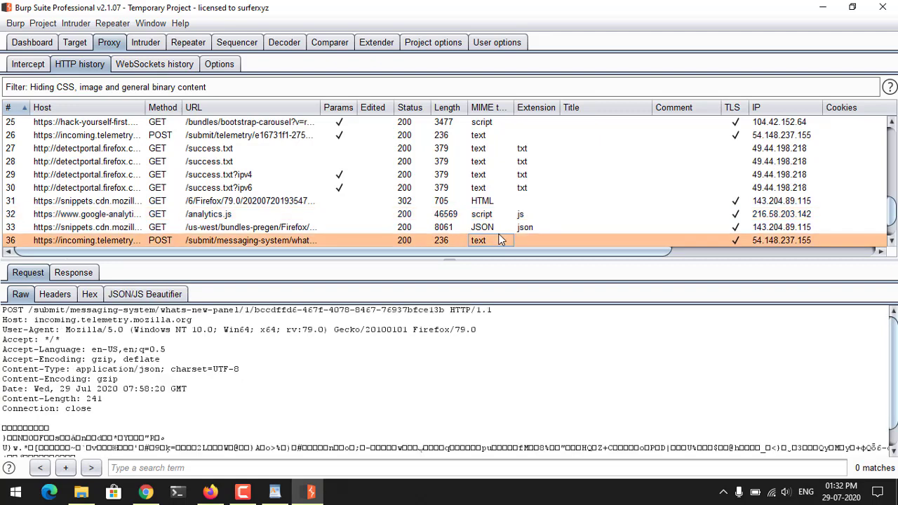
click(500, 240)
click(500, 240)
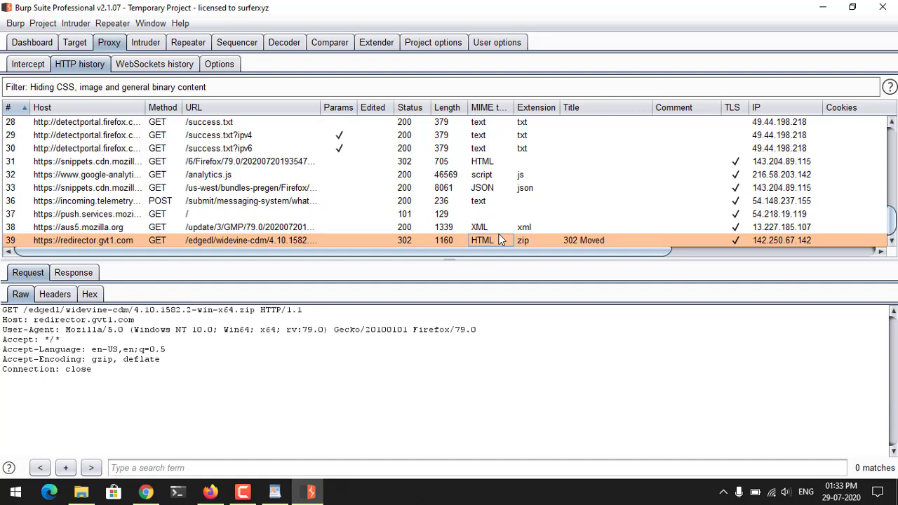
key(Up)
key(Up)
key(Up)
key(Up)
key(Up)
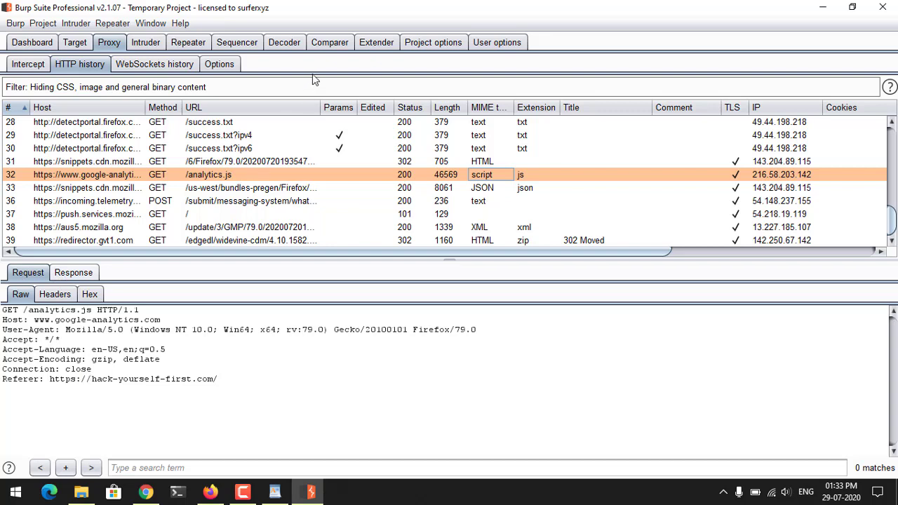
- Show the response of /analytics.js in the JSON/JS Beautifier view and skim the formatted code
click(73, 272)
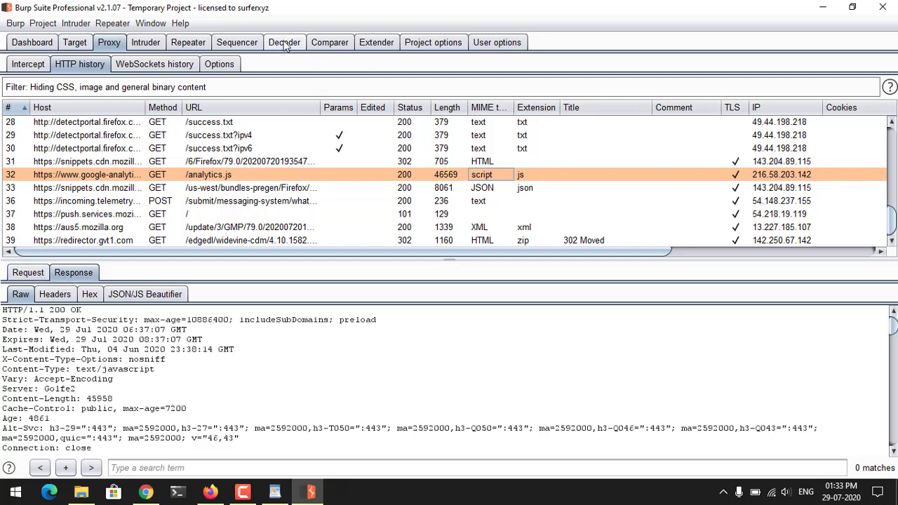
click(149, 294)
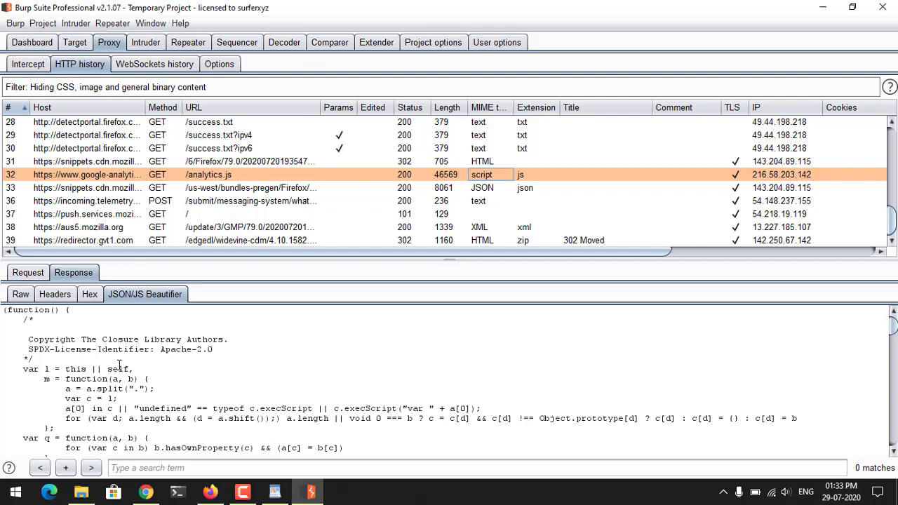
scroll(122, 364, down, 3)
scroll(121, 364, up, 5)
- Compare the beautified response with its raw version and read through the minified script code
click(20, 296)
scroll(171, 377, down, 5)
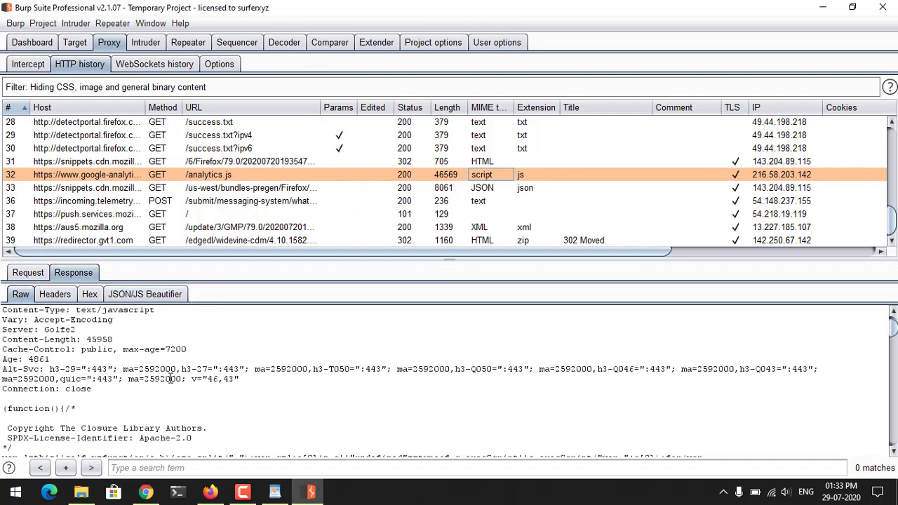
click(135, 299)
click(10, 296)
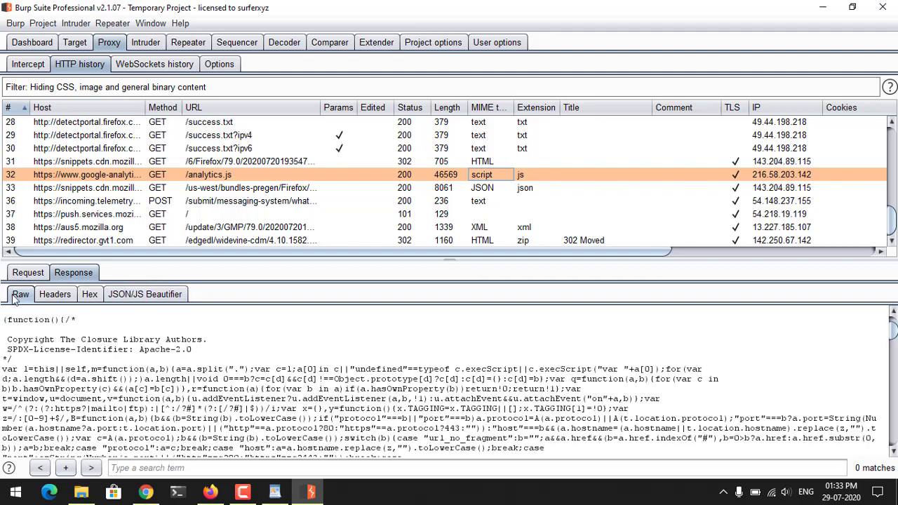
scroll(135, 405, down, 5)
scroll(136, 405, down, 3)
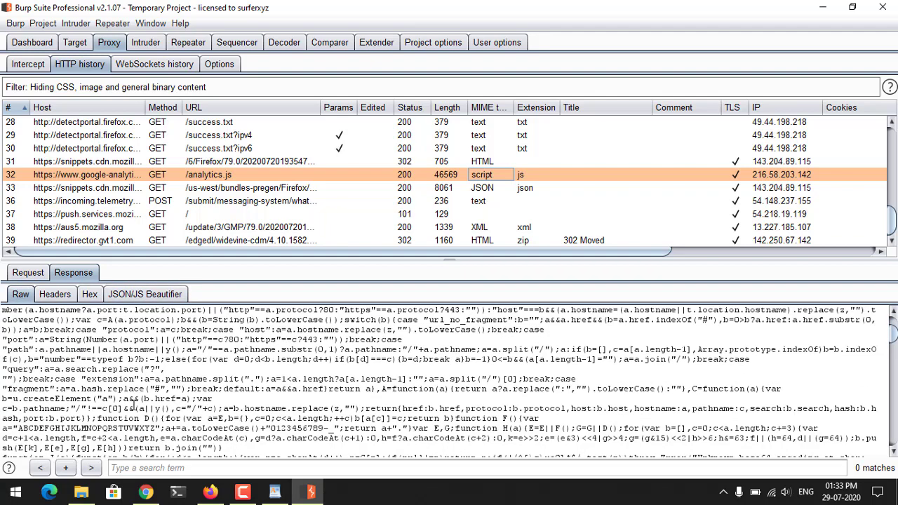
scroll(133, 400, down, 3)
scroll(134, 398, down, 10)
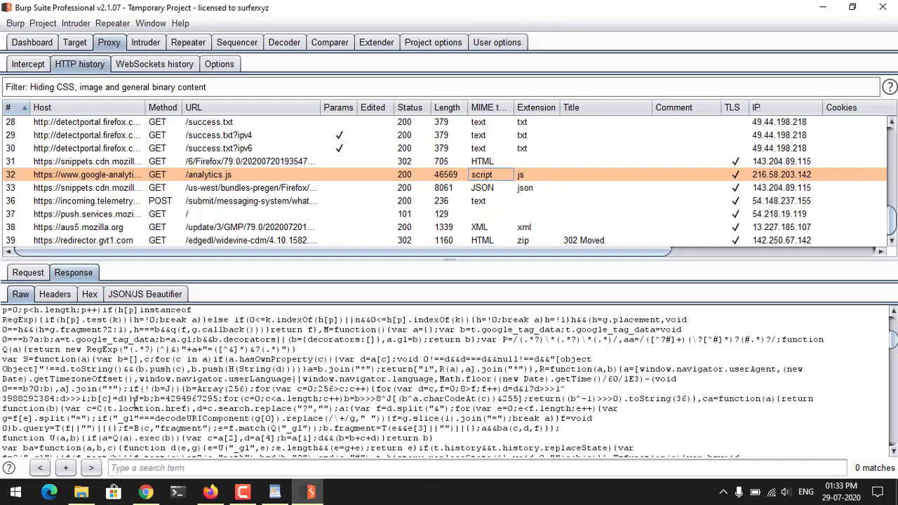
scroll(135, 405, down, 3)
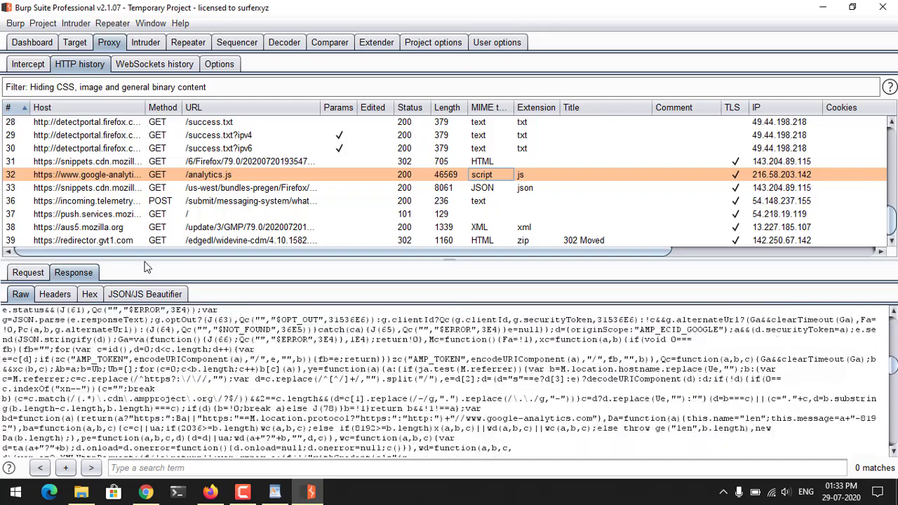
- Return to the beautified version of the response and examine the structure of its functions and cases
click(148, 297)
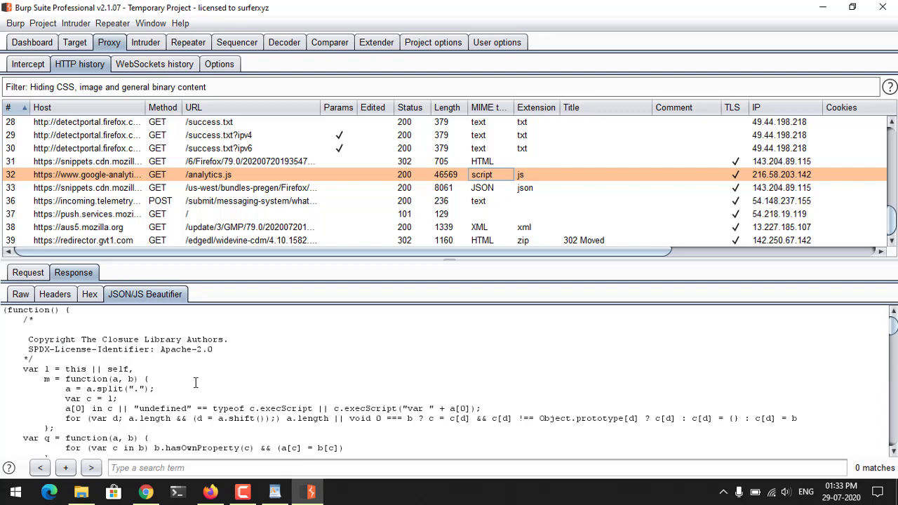
scroll(196, 382, down, 4)
scroll(195, 382, down, 5)
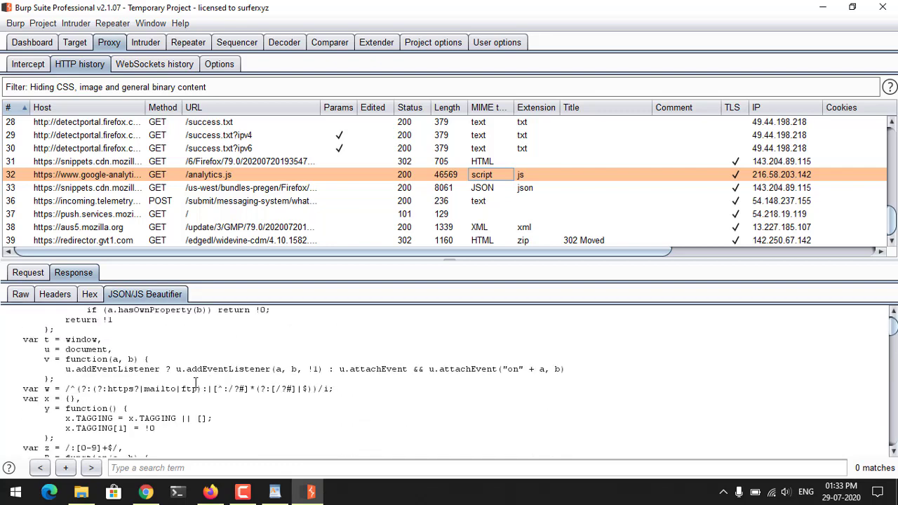
scroll(195, 382, down, 5)
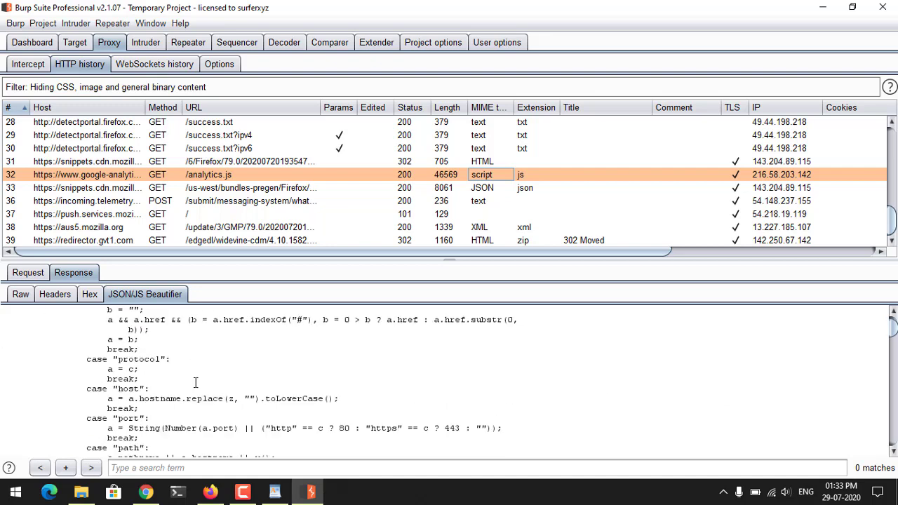
- Search the beautified response for "key", step through the matches and select the API key value in the getClientId request URL
click(178, 472)
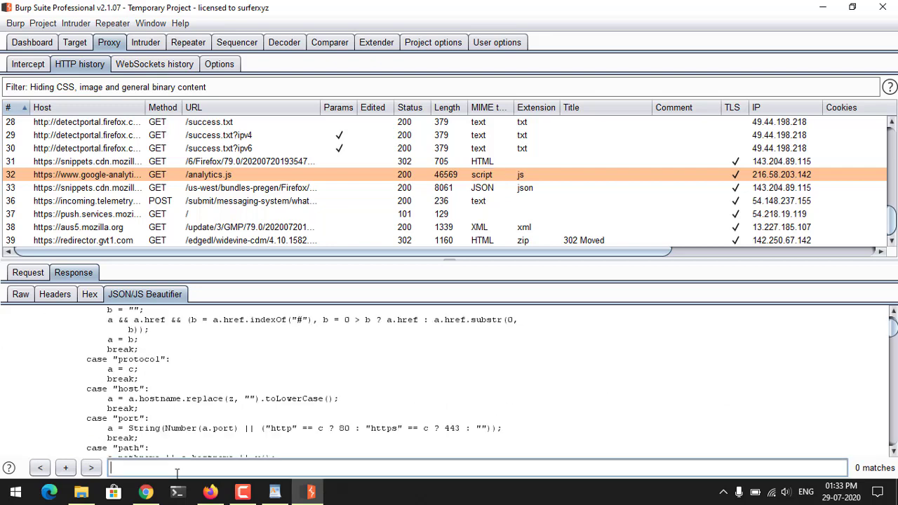
text(key)
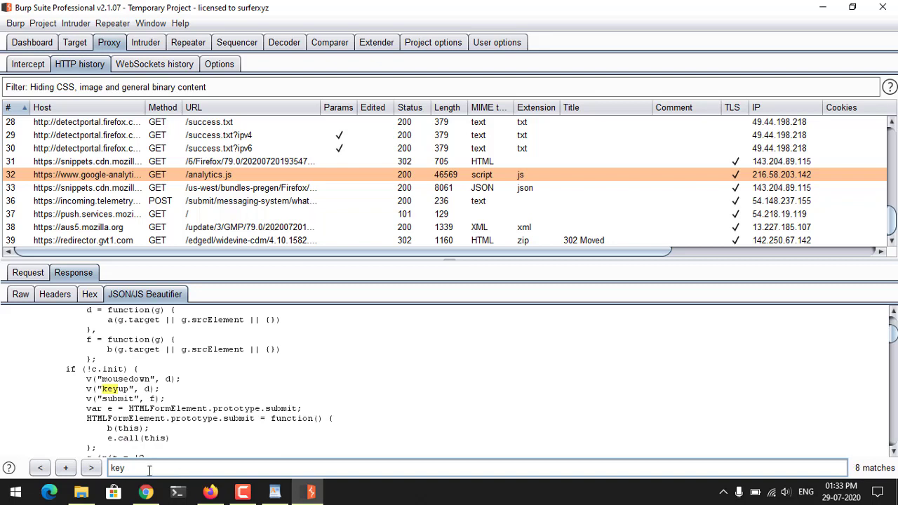
click(92, 468)
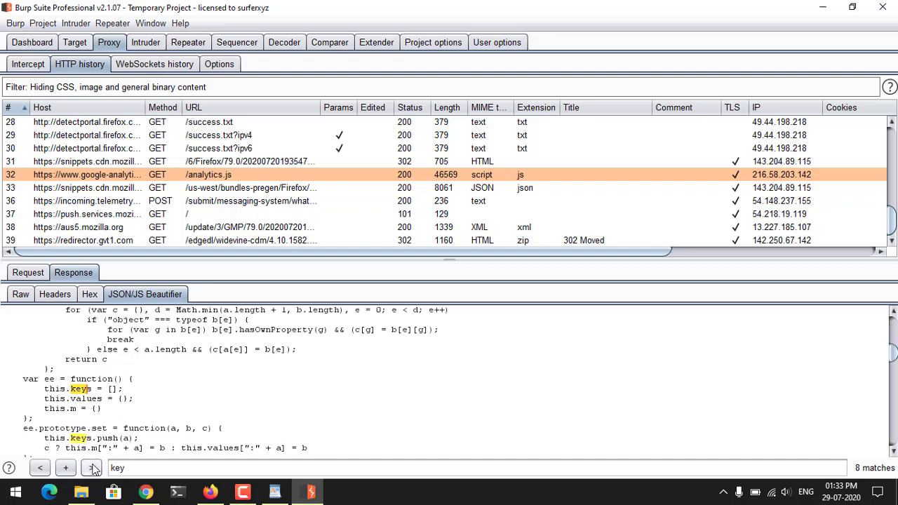
click(91, 468)
click(92, 468)
click(92, 468)
click(92, 468)
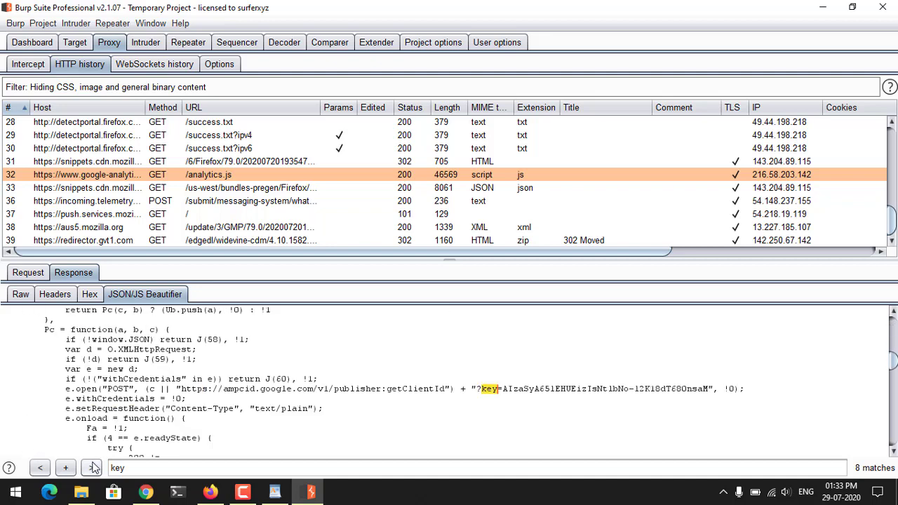
double_click(517, 387)
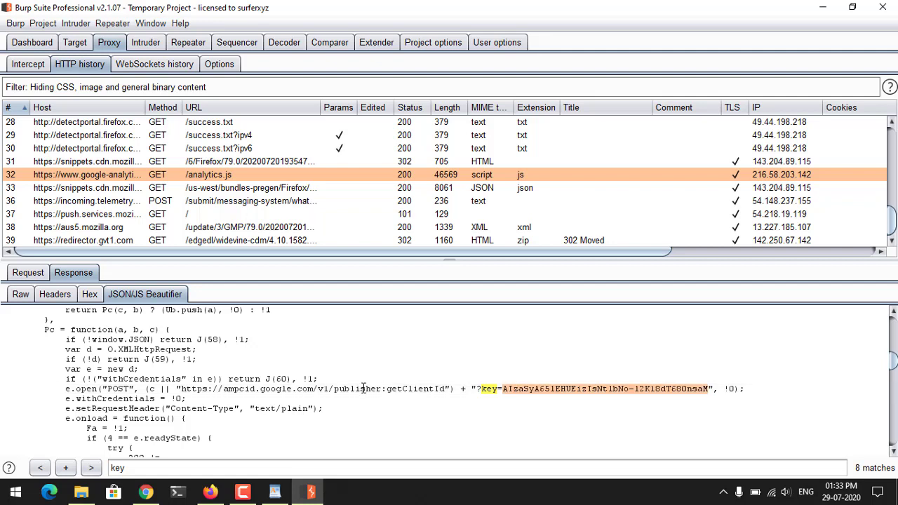
- Examine the getClientId POST request by highlighting parts of its URL and the API key value, and read the response-handling code below it
click(261, 380)
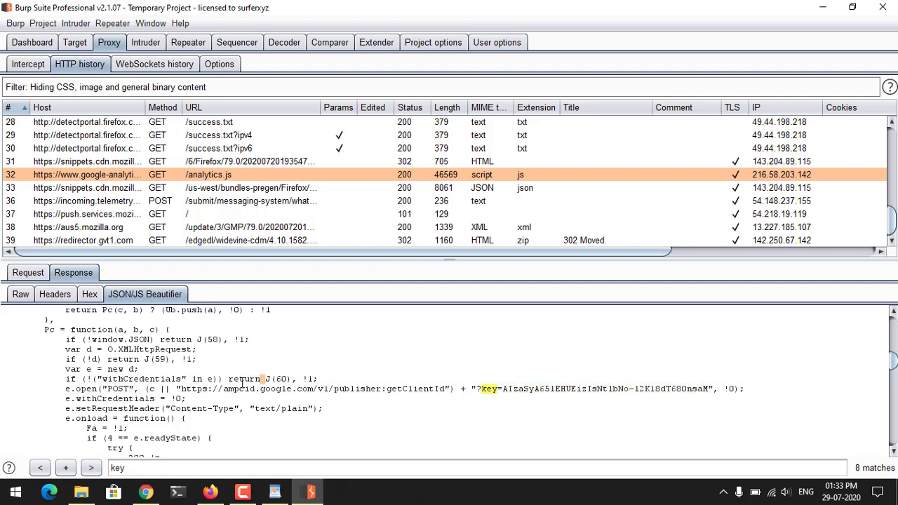
double_click(115, 370)
double_click(245, 390)
double_click(356, 390)
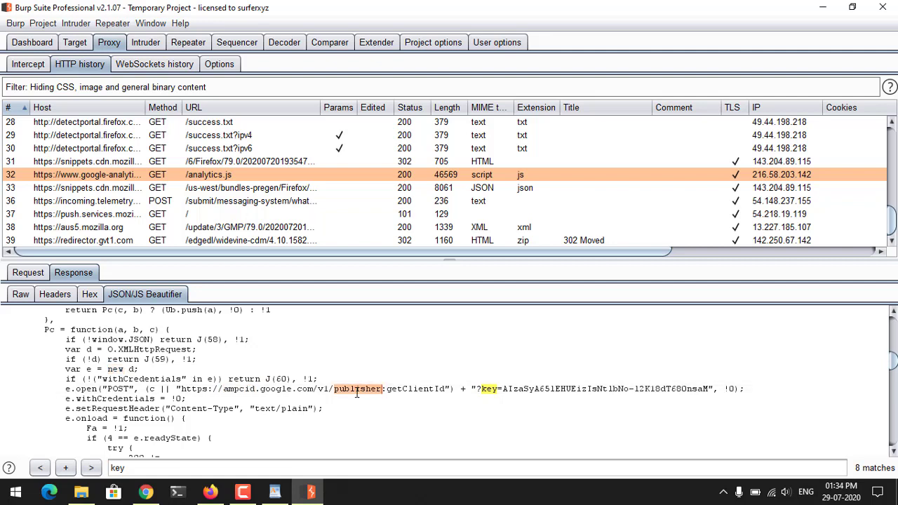
double_click(523, 390)
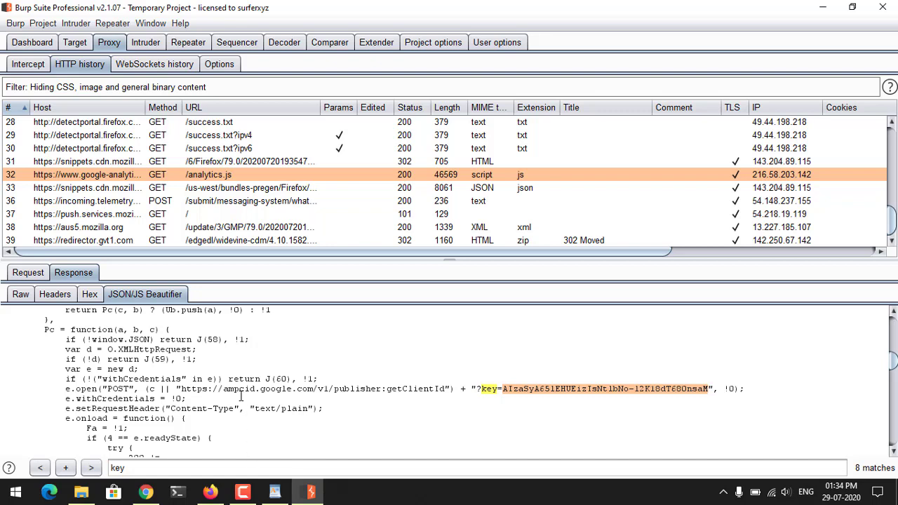
scroll(240, 397, down, 2)
scroll(241, 397, down, 3)
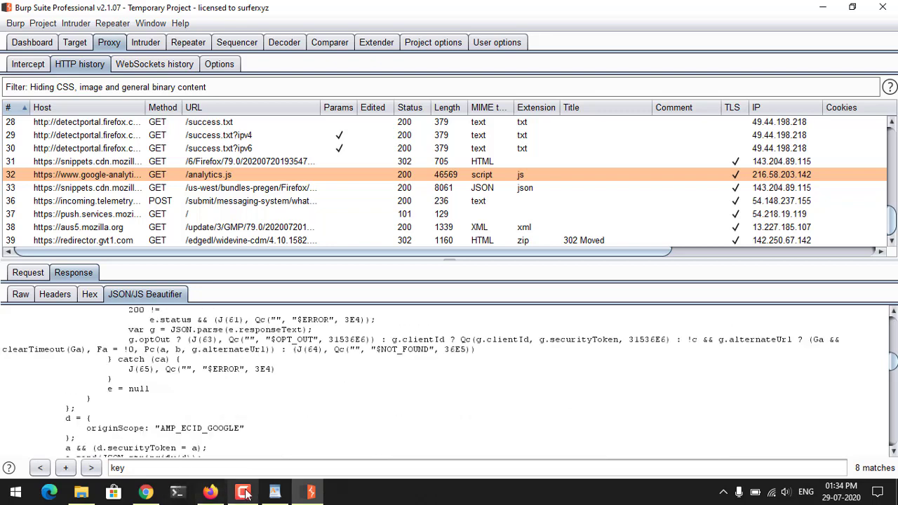
- Switch to the Record Content review.rtf notes in WordPad and review the JS Beautifier burp extension line
click(145, 493)
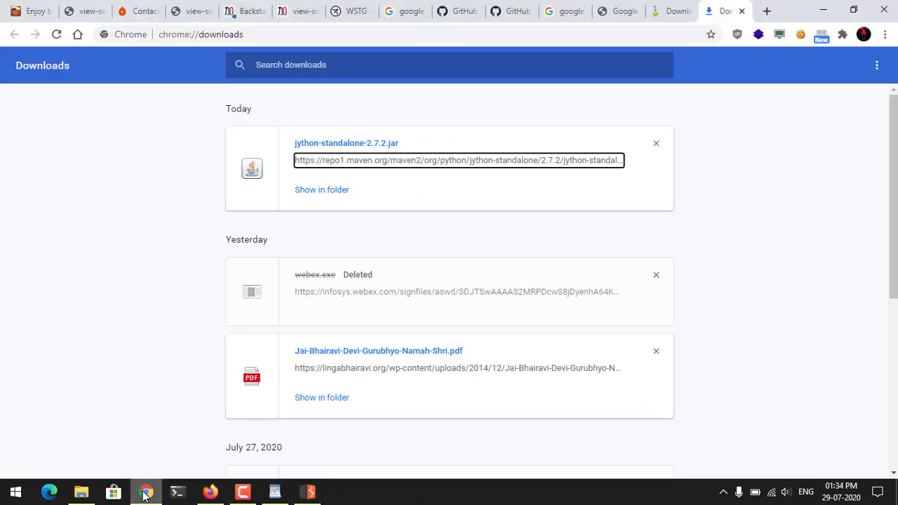
click(275, 492)
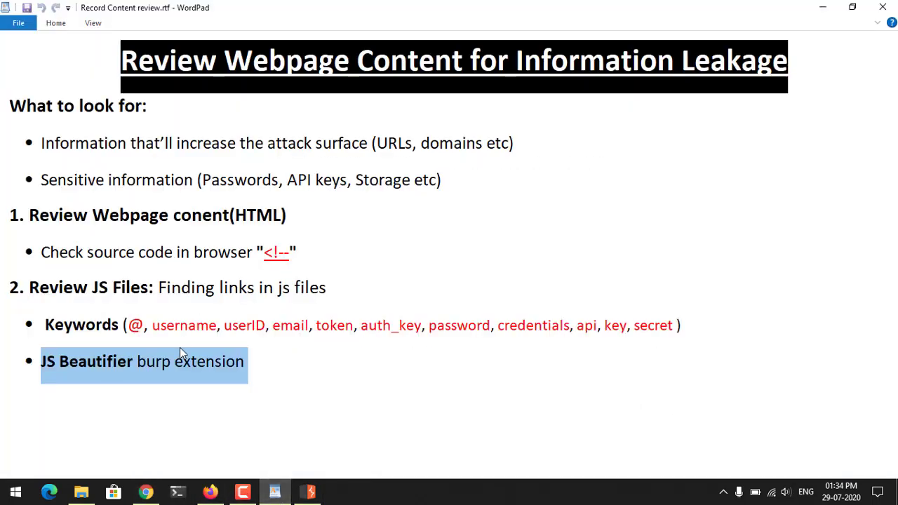
click(217, 365)
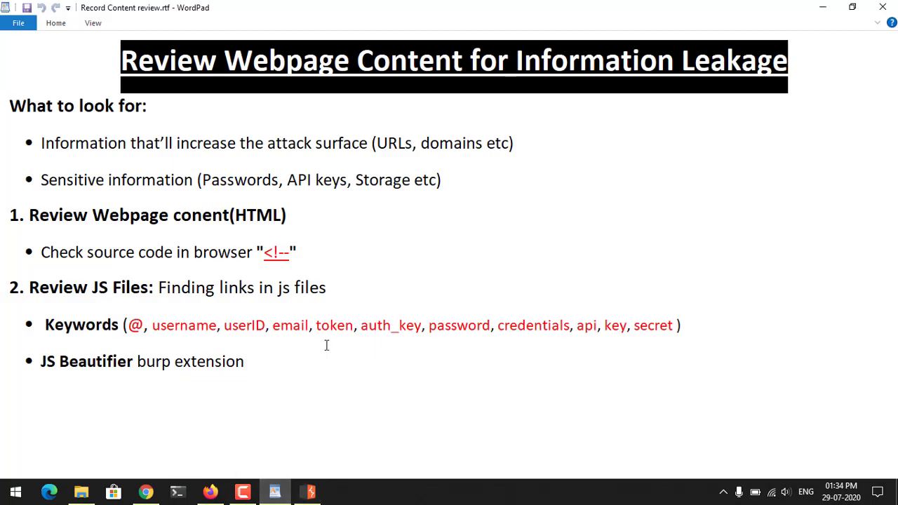